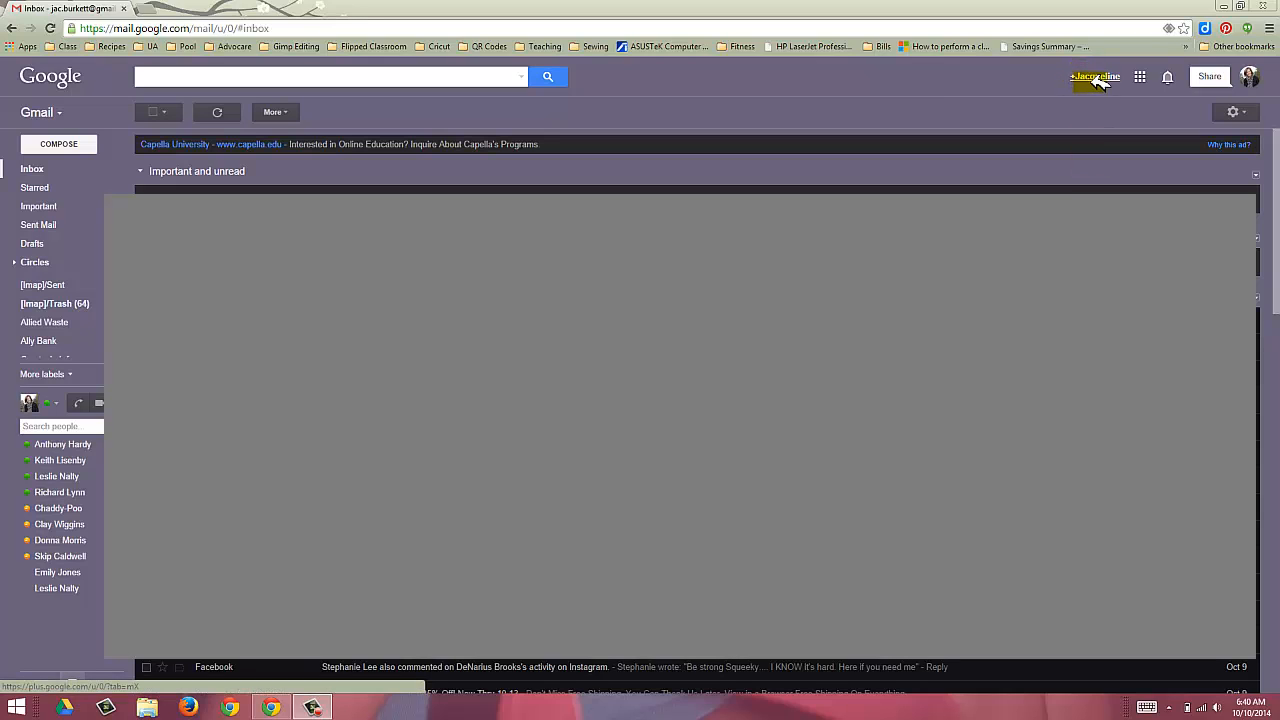
Step: Open Google+ in a new tab, go to Hangouts and view the Hangouts On Air listings
left_click(1094, 79)
left_click(1099, 79)
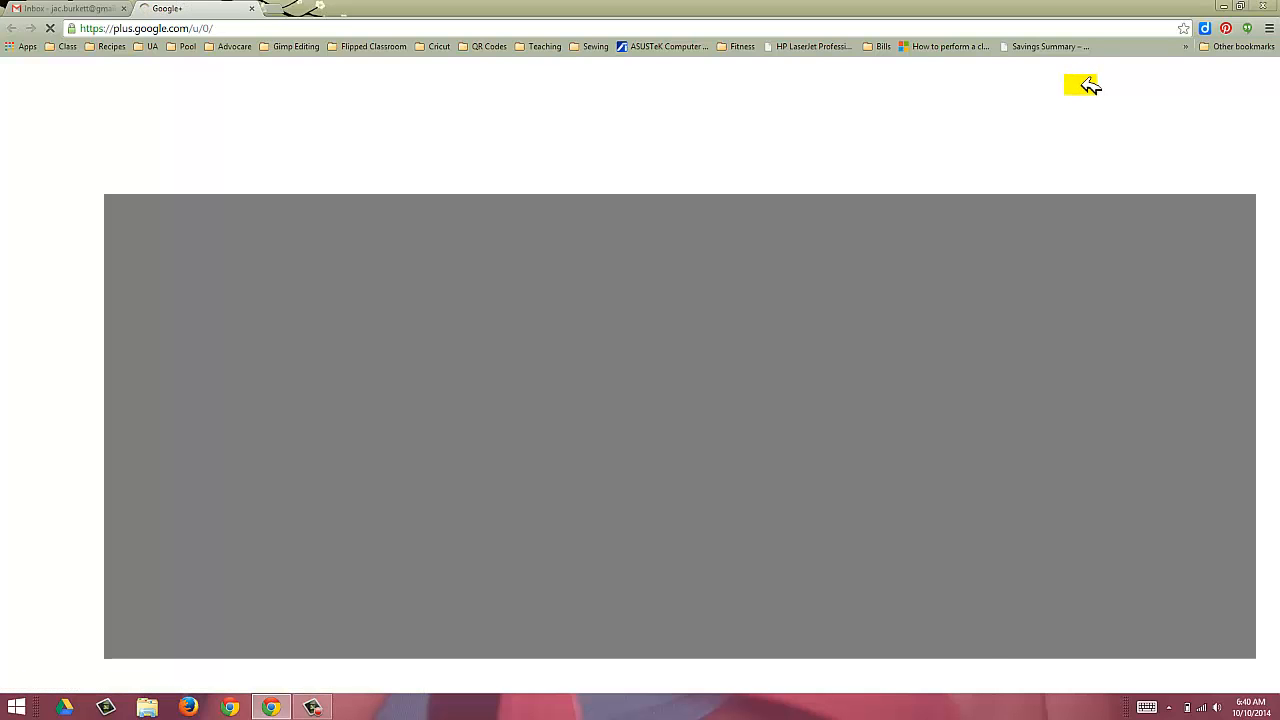
left_click(245, 28)
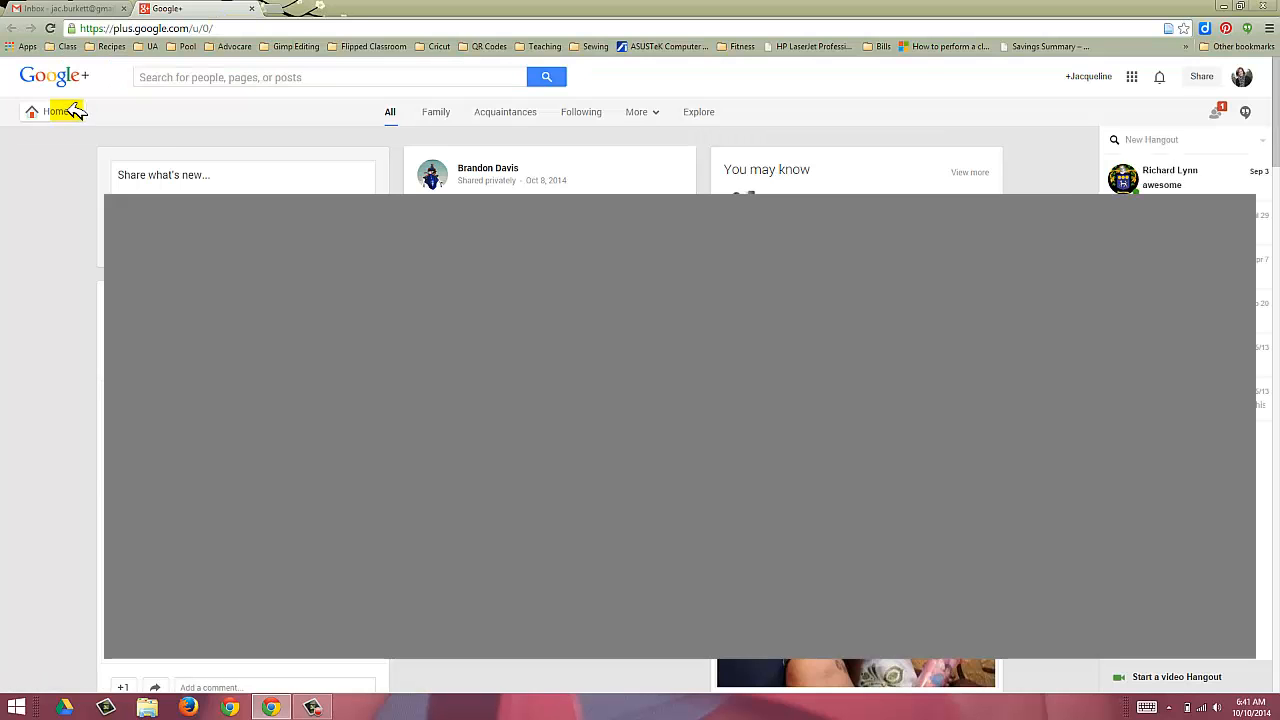
mouse_move(72, 110)
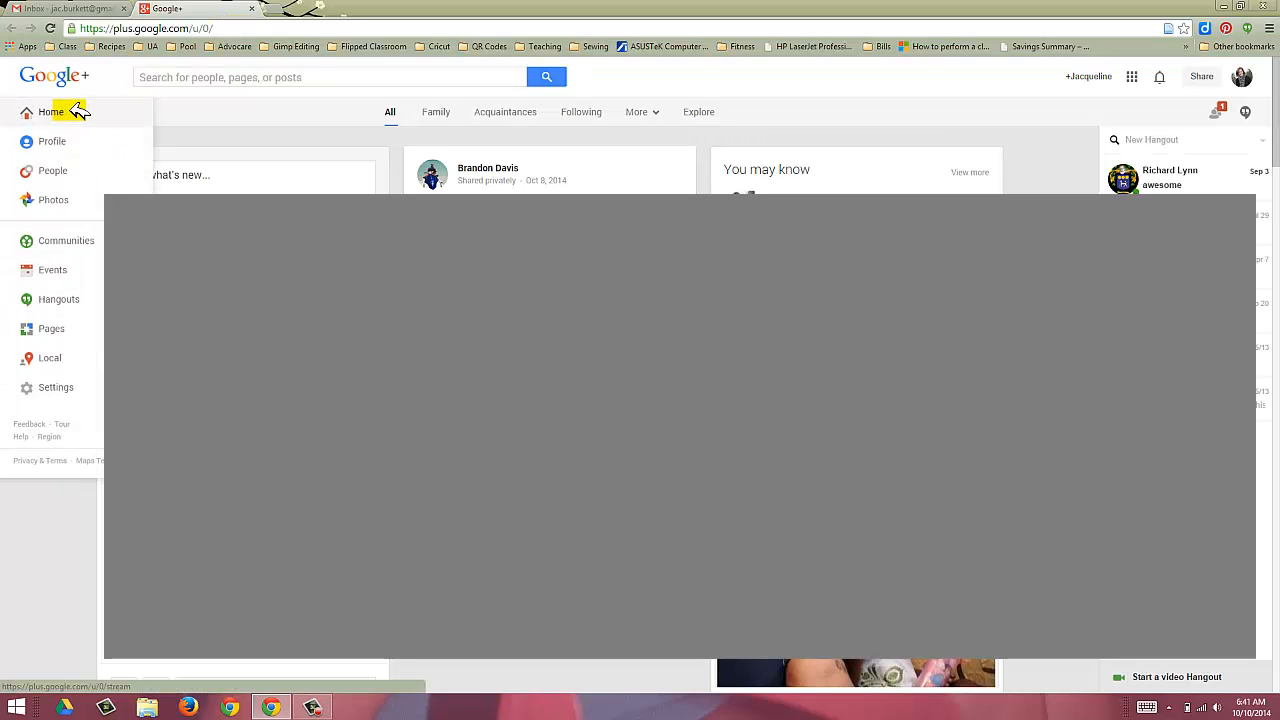
left_click(82, 302)
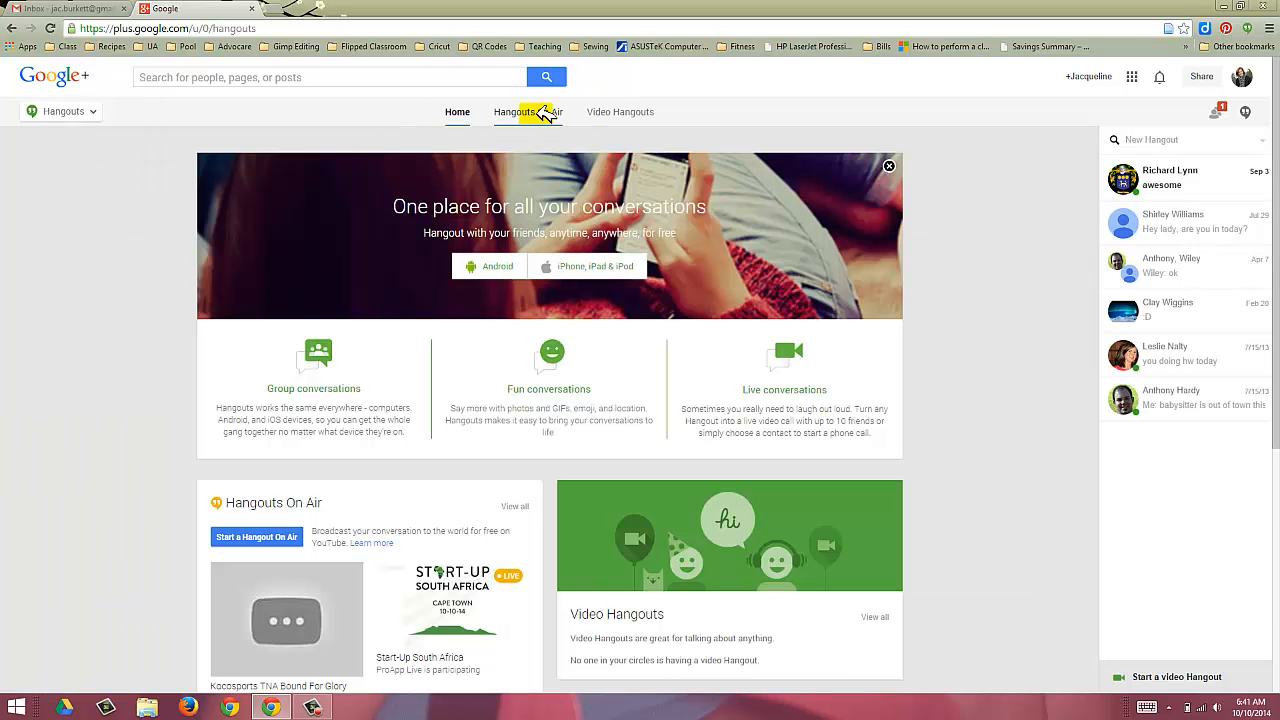
left_click(543, 113)
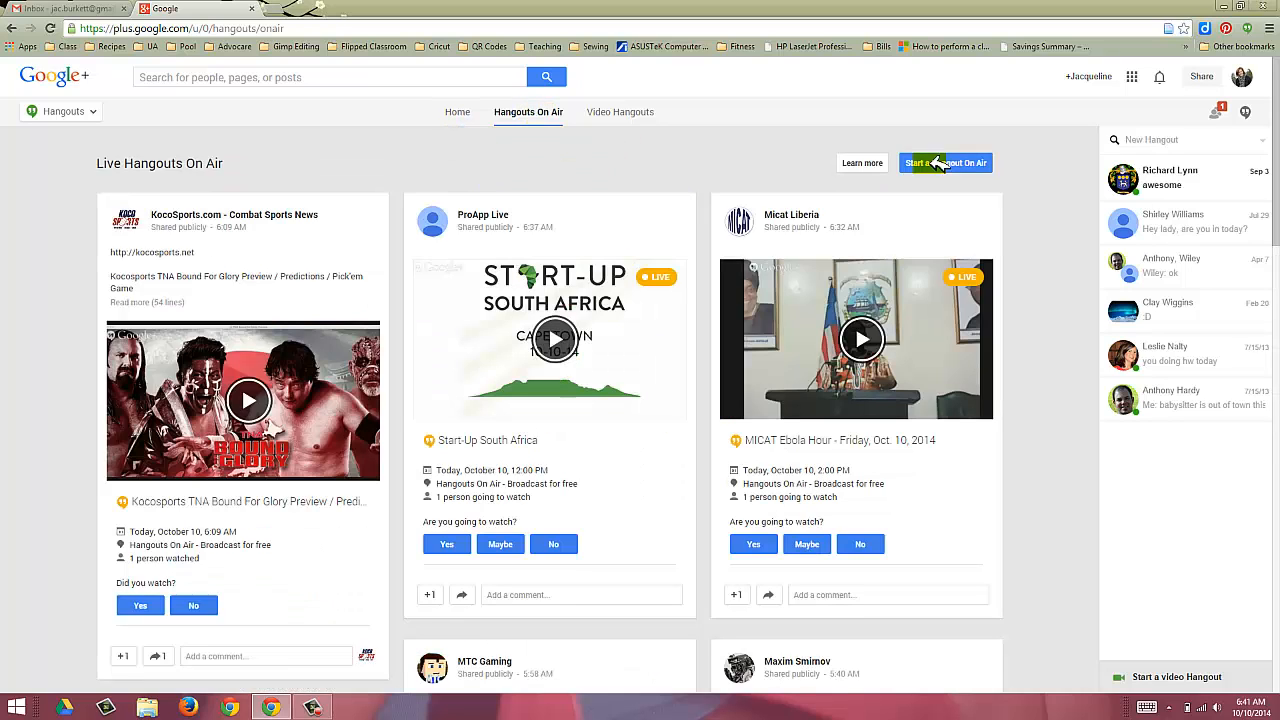
Step: Create a Hangout On Air named 'Test Hangout', described 'Description goes here ...', with Public removed
left_click(940, 163)
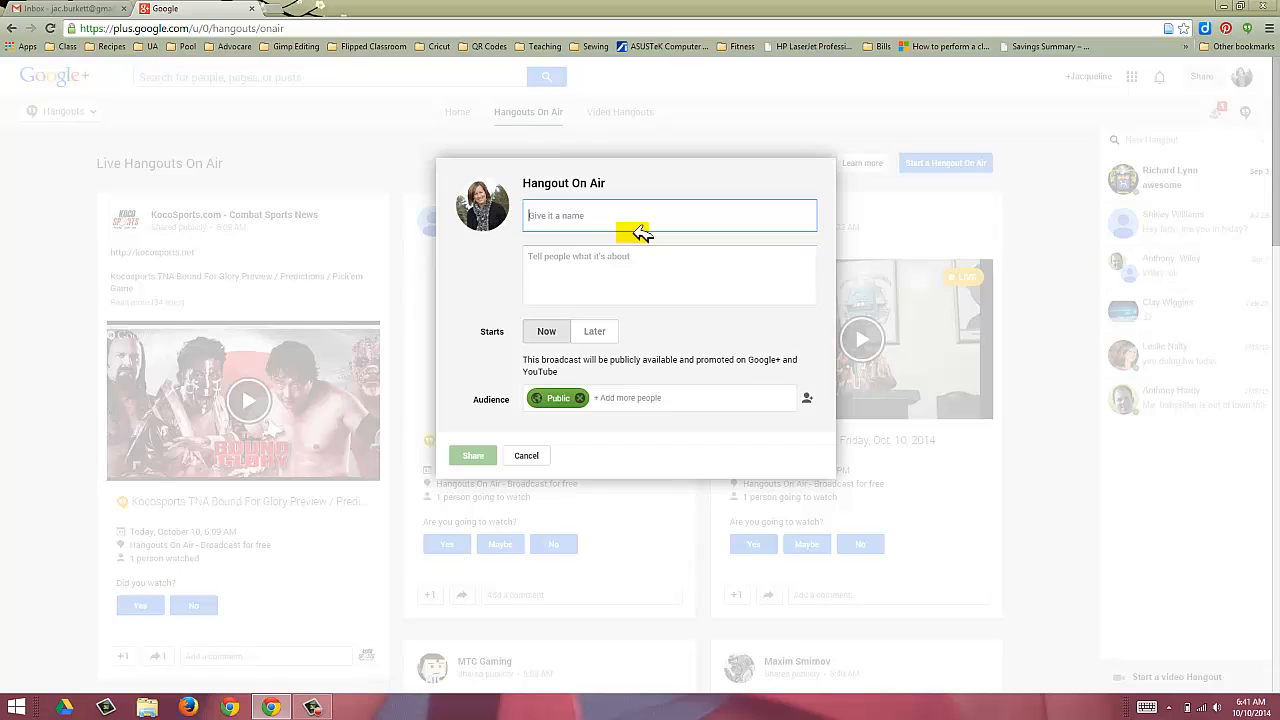
type("Test Hang")
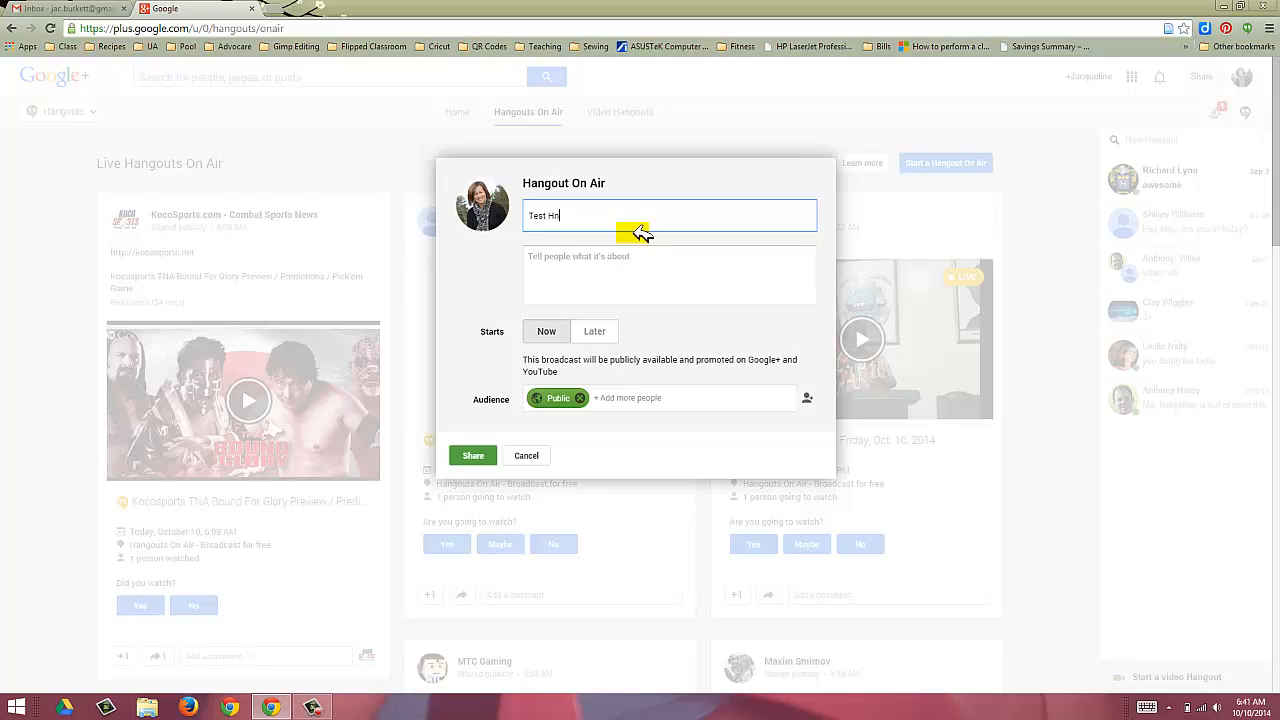
type("out")
key("Tab")
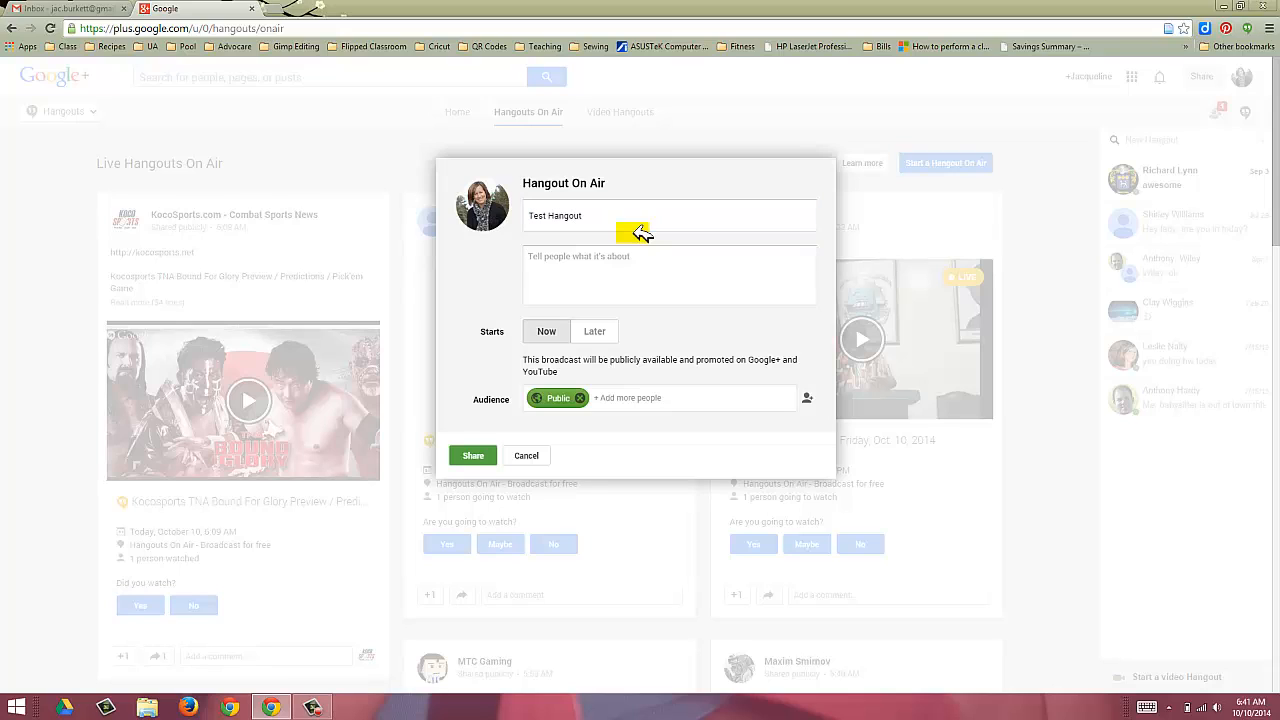
type("Description goes here ...")
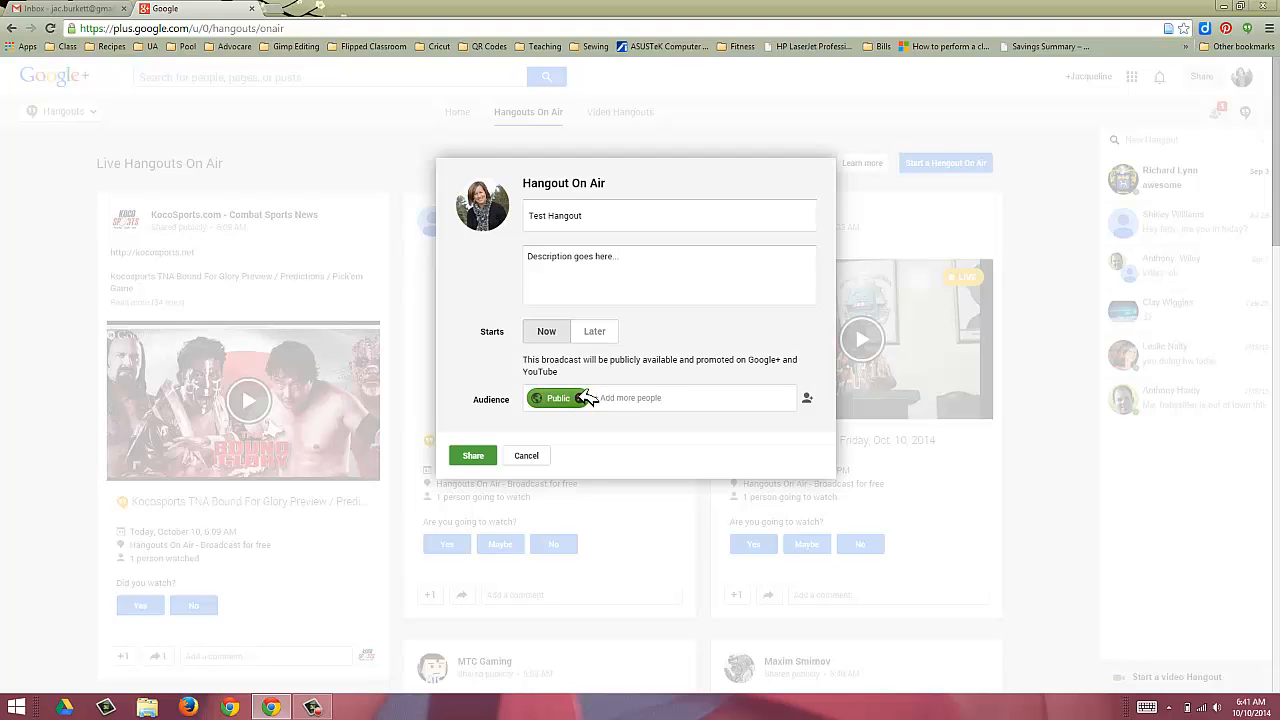
left_click(582, 398)
Step: Add the contact to the audience by entering their e-mail address and picking the suggestion
left_click(587, 398)
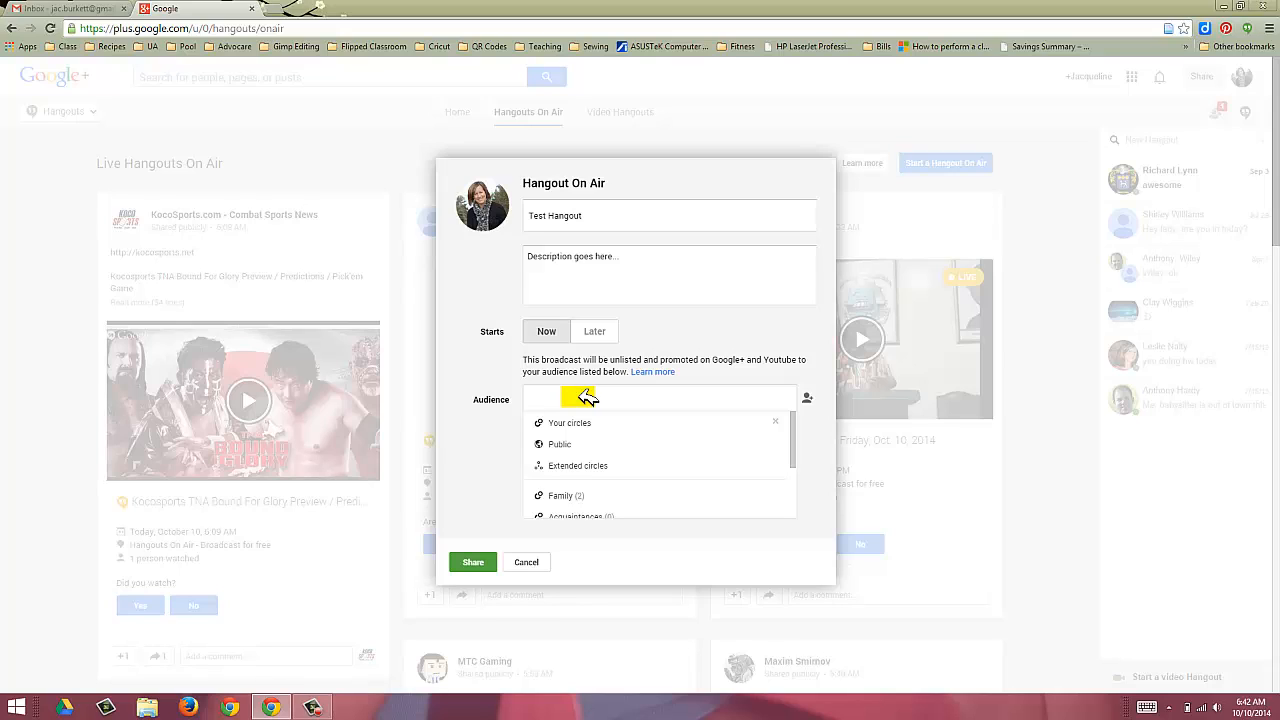
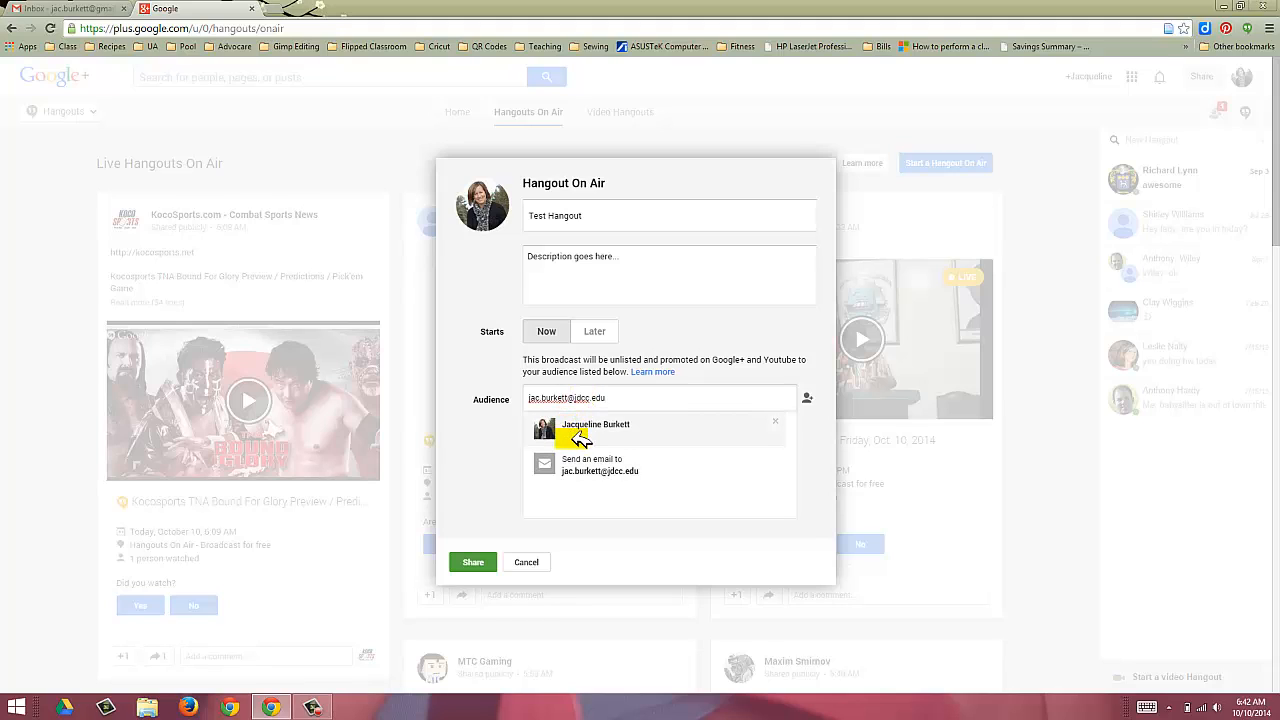
left_click(587, 465)
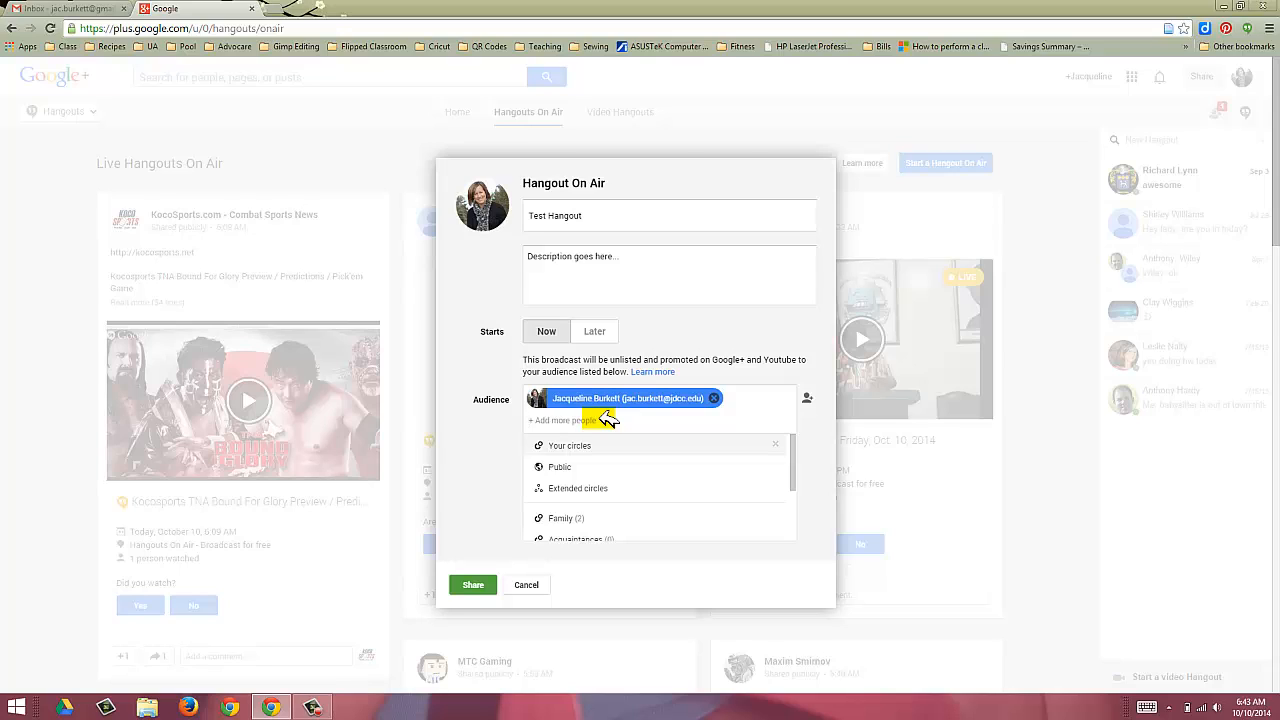
Step: Attempt to share the Hangout, then follow the banner link to verify the YouTube account
left_click(472, 584)
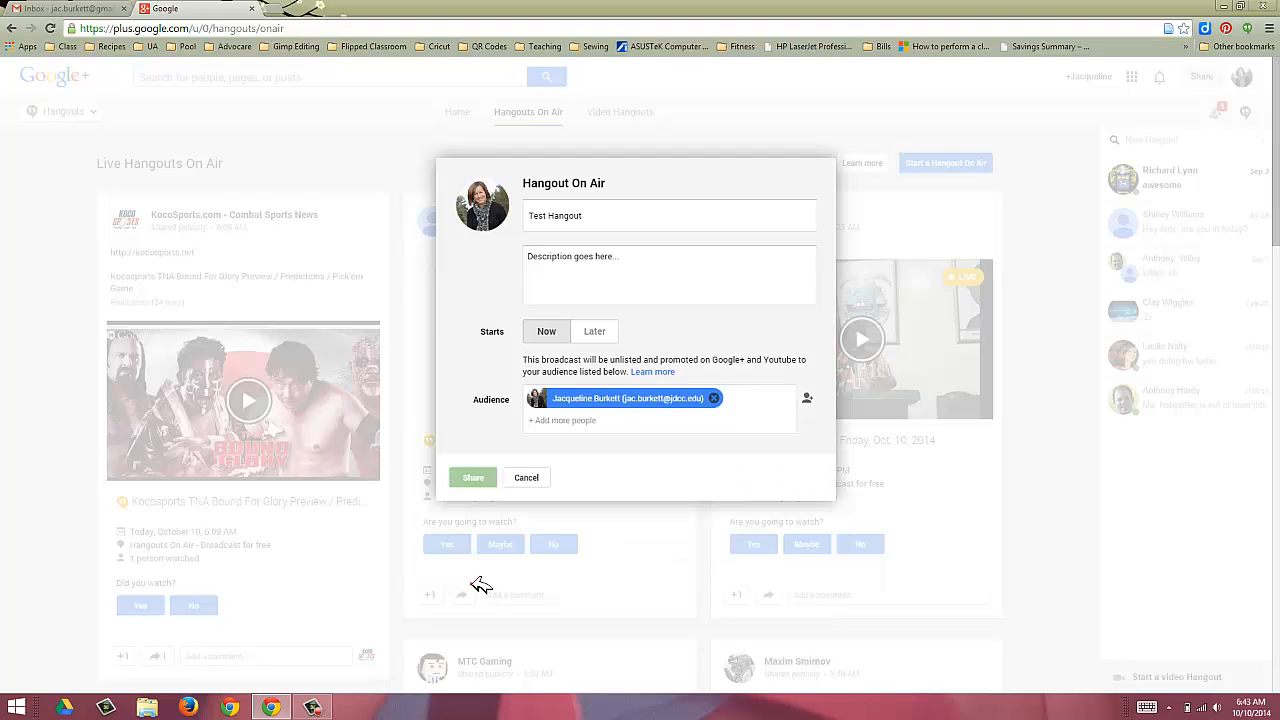
left_click(477, 583)
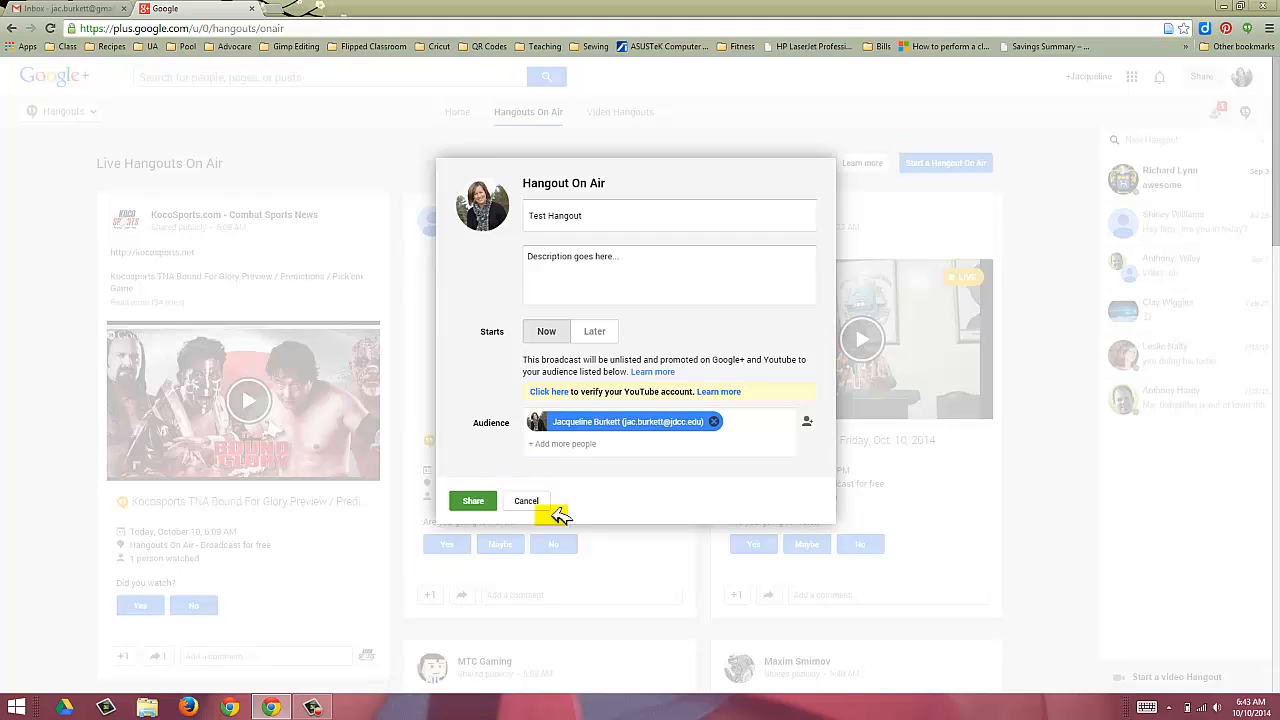
left_click(563, 391)
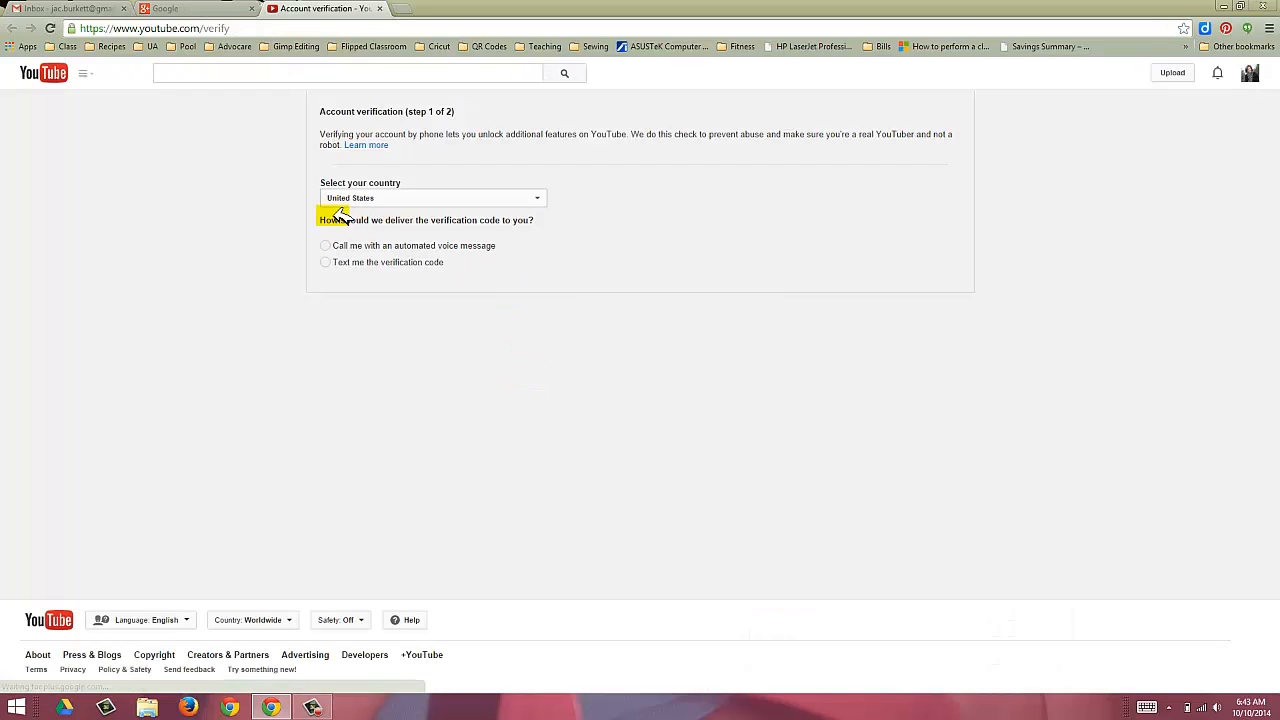
Step: Verify the YouTube account with a text-message code to the phone number, then return to Google+
left_click(330, 263)
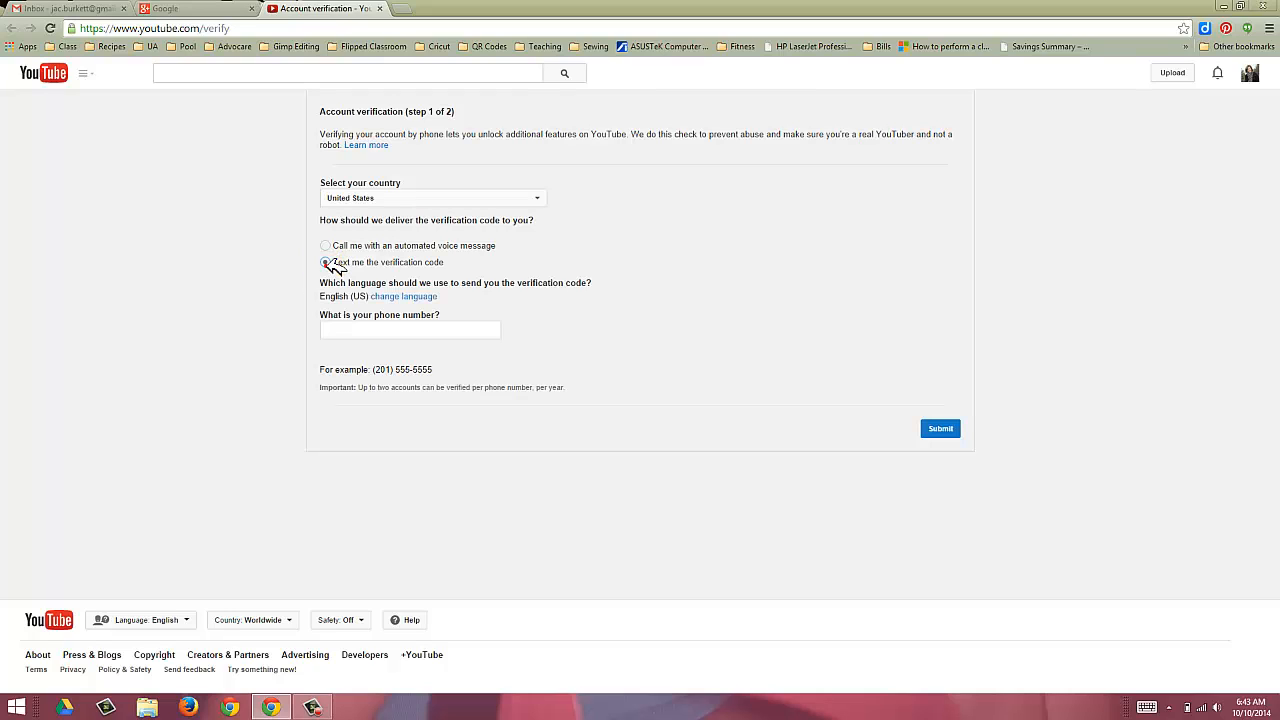
left_click(372, 328)
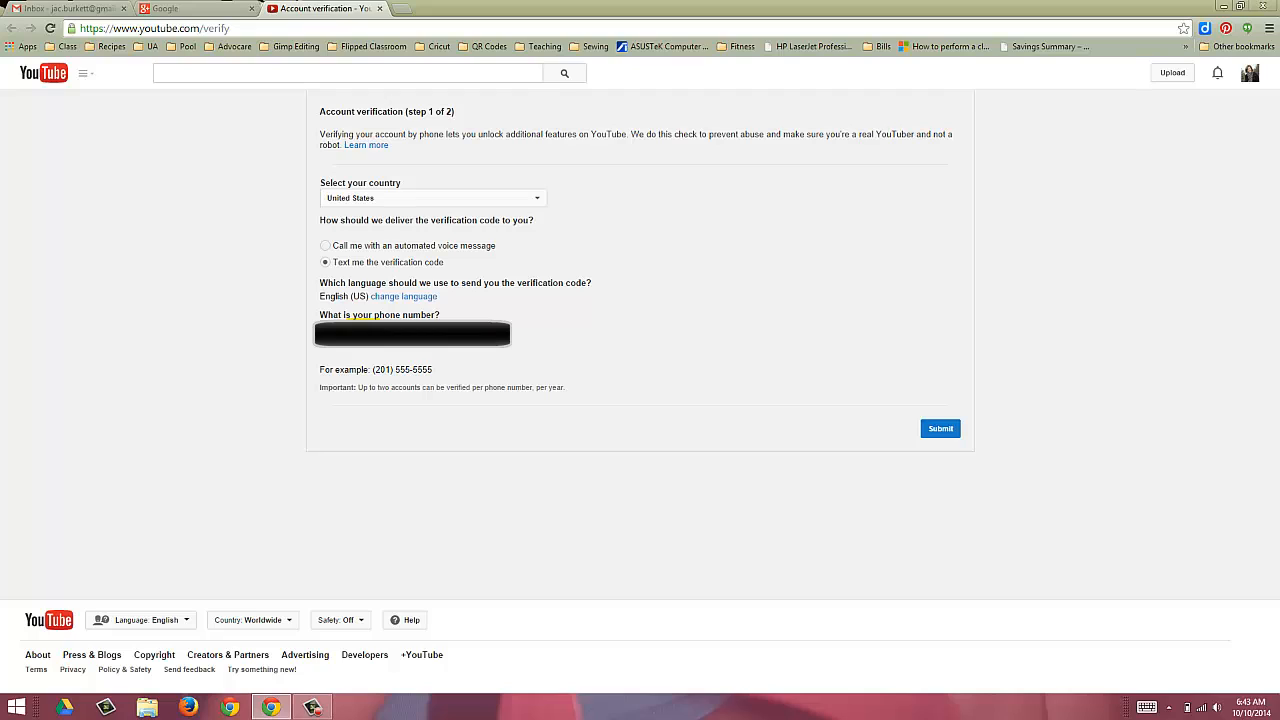
left_click(938, 428)
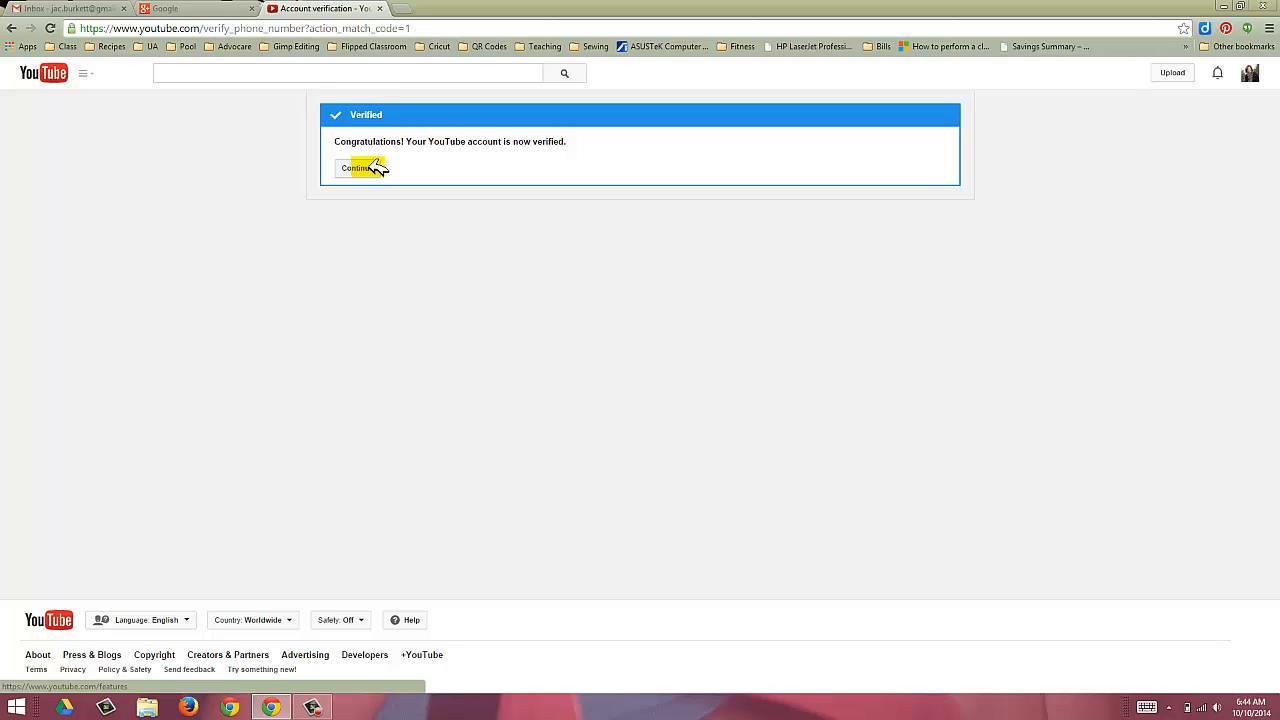
left_click(366, 167)
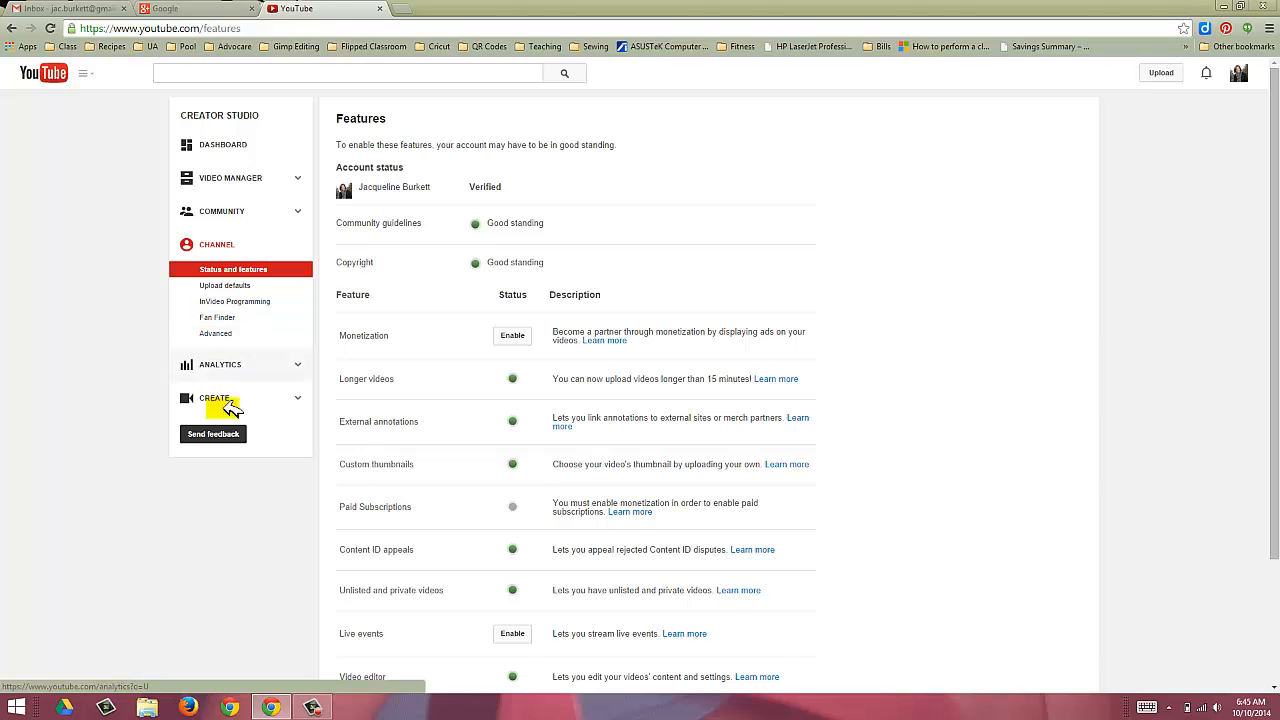
scroll(250, 535, "down", 1)
left_click(192, 9)
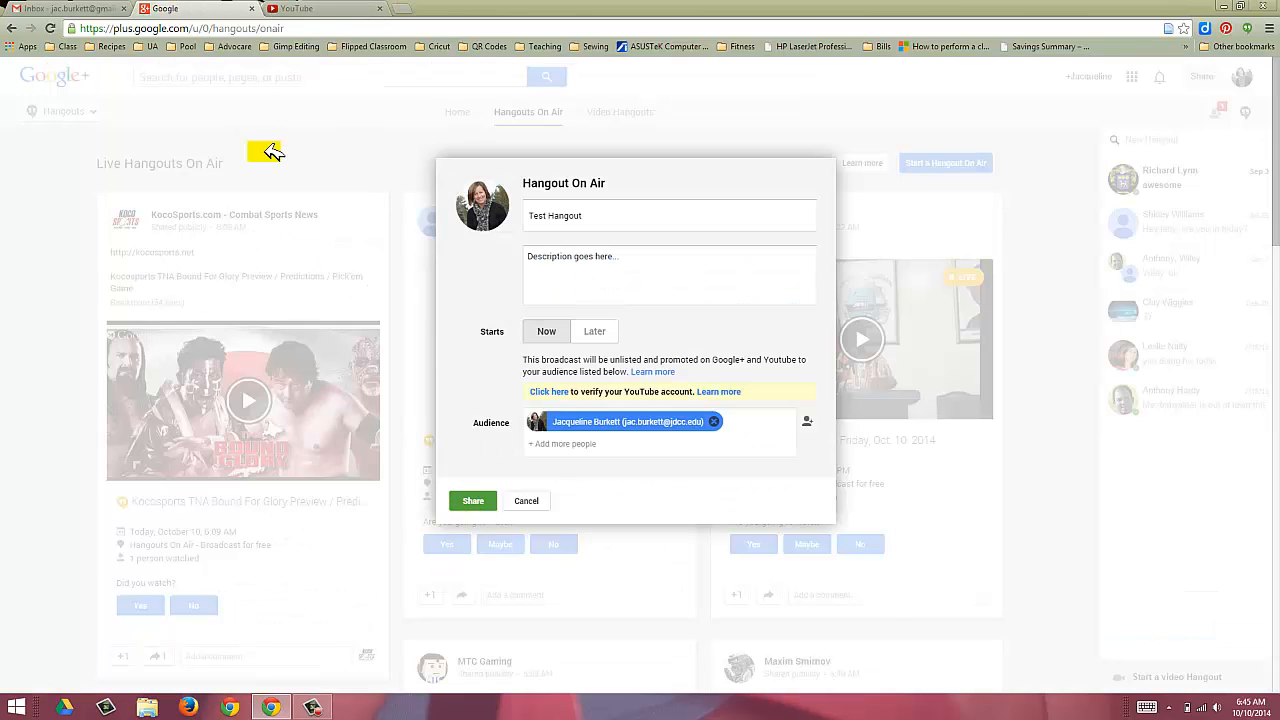
Step: Restart the Hangout On Air as 'Test Hangout', described 'description goe s here.', without Public audience
left_click(529, 500)
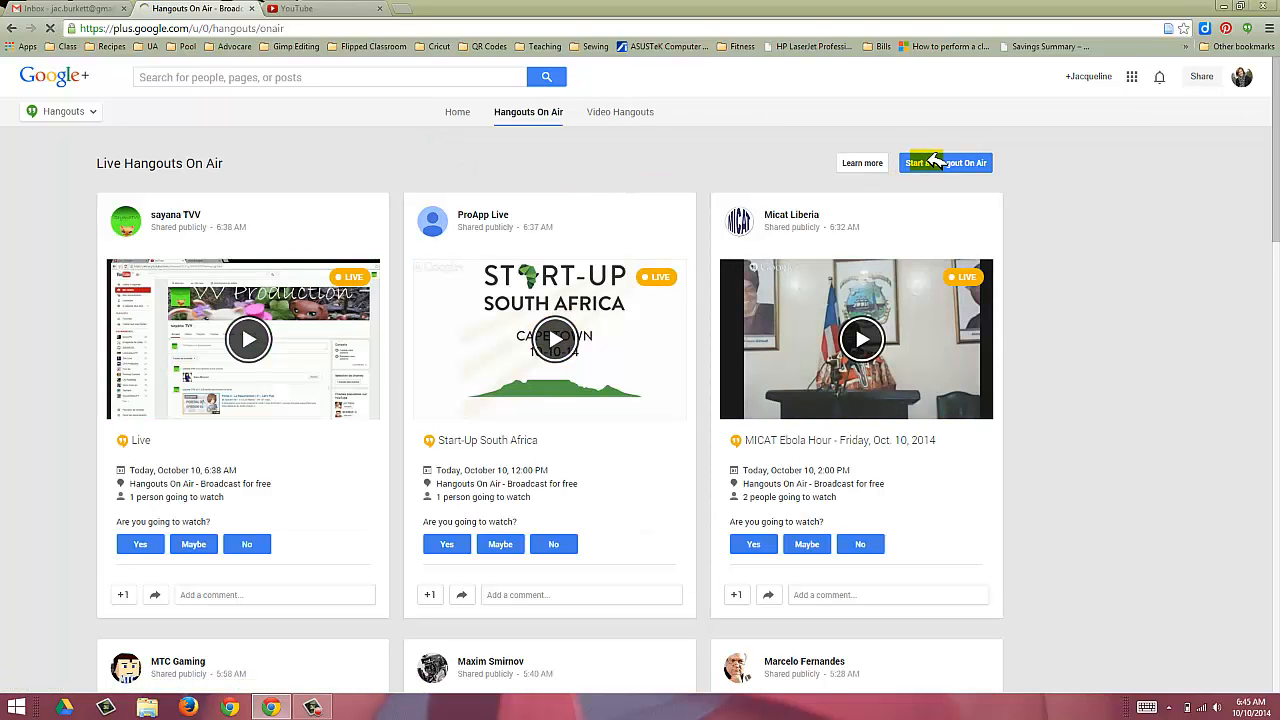
left_click(935, 162)
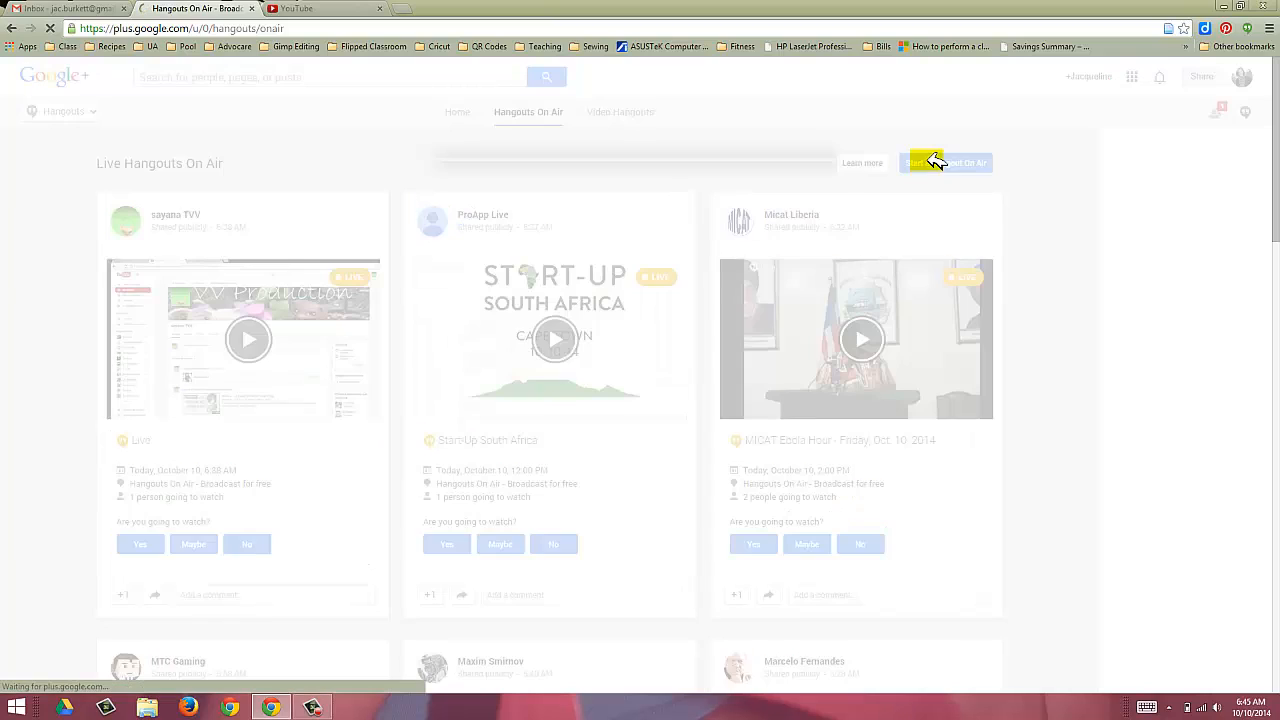
type("Test")
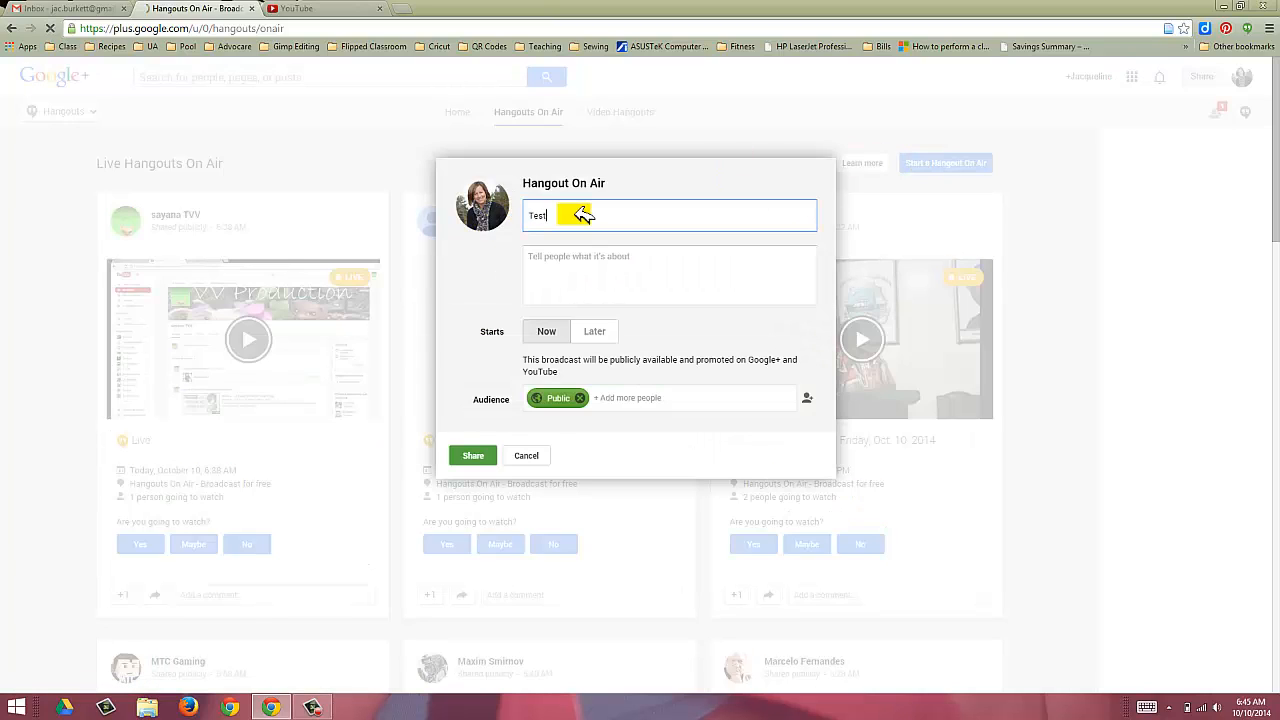
type(" Hangout")
key("Tab")
type("d")
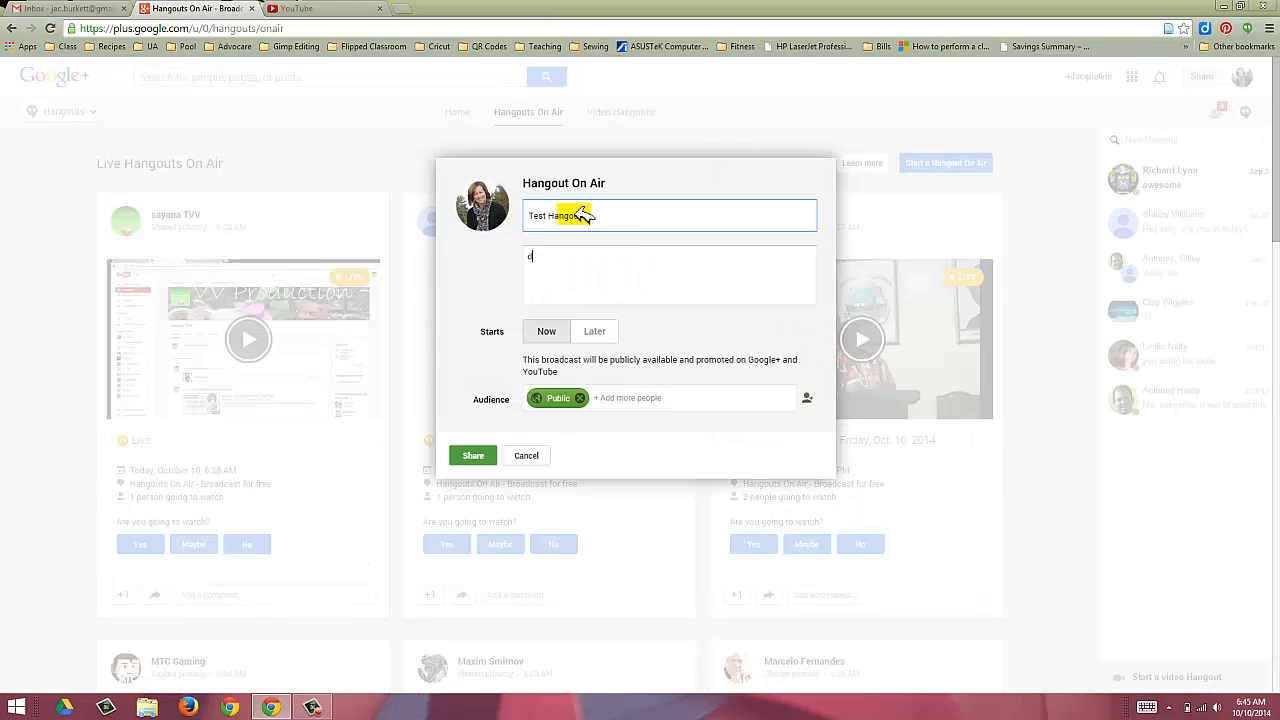
type("escription goe s here.")
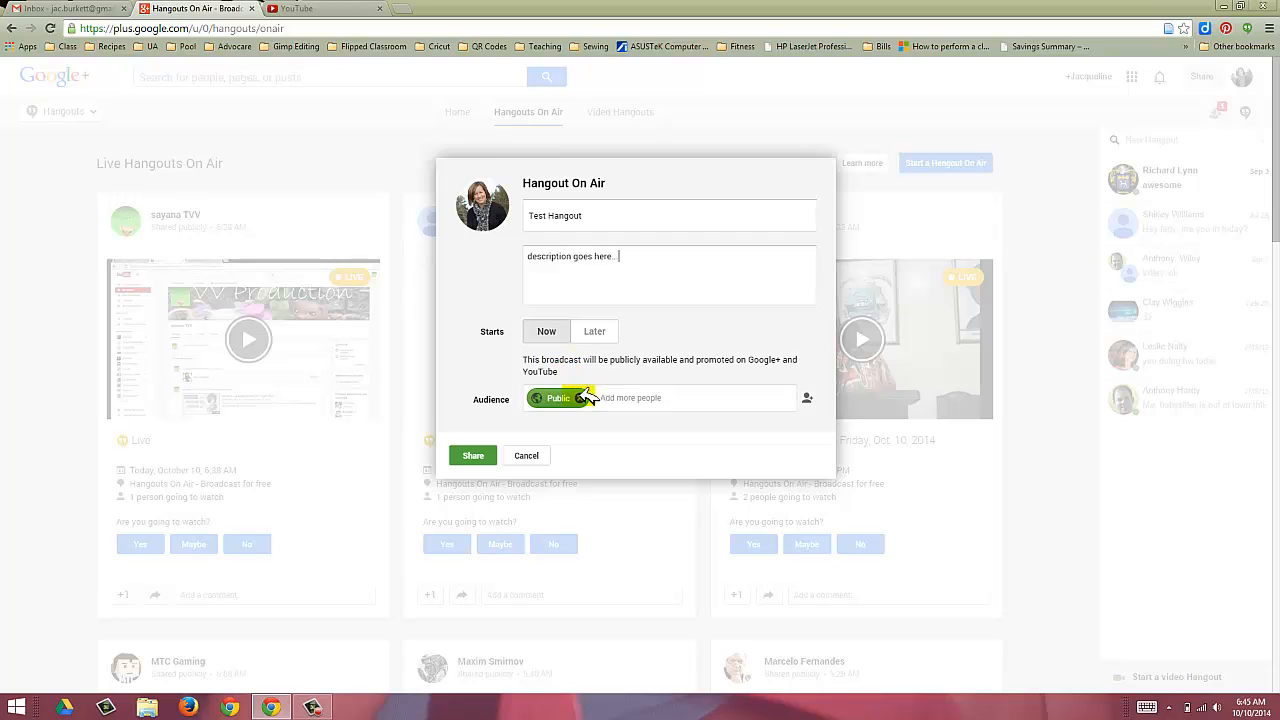
left_click(581, 398)
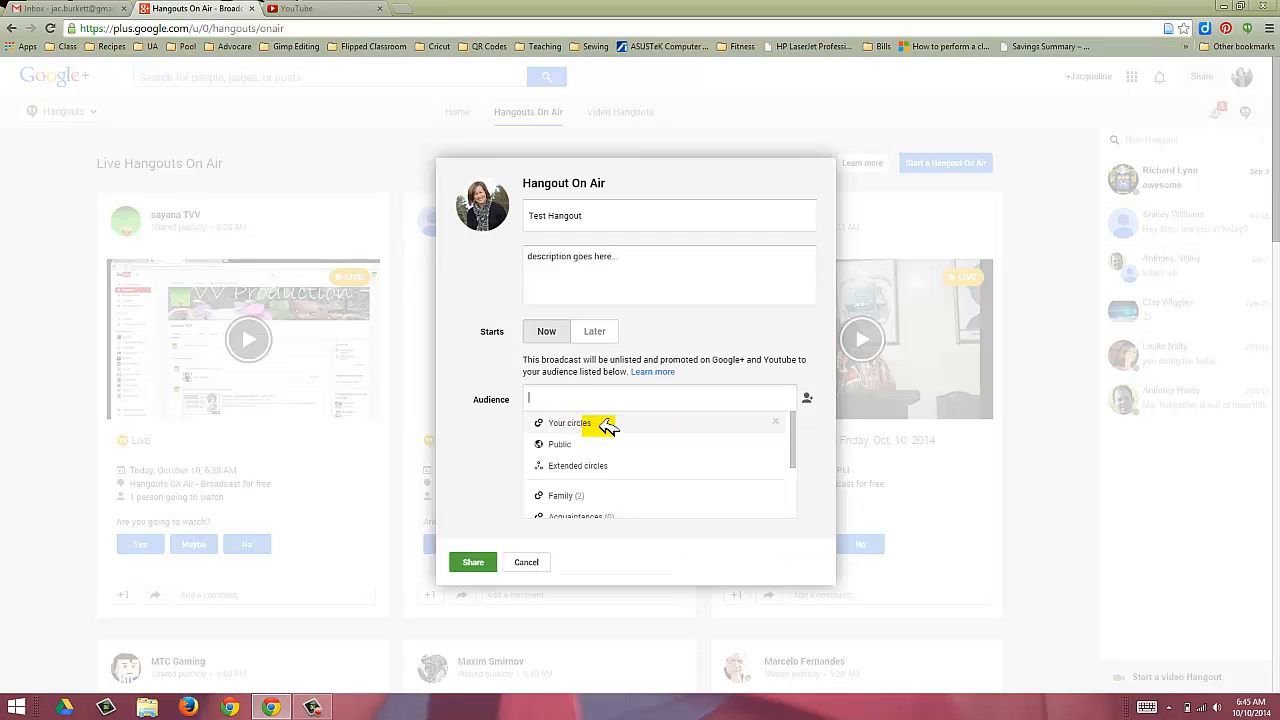
Step: Add yourself as the audience and share the Hangout On Air
scroll(600, 430, "down", 3)
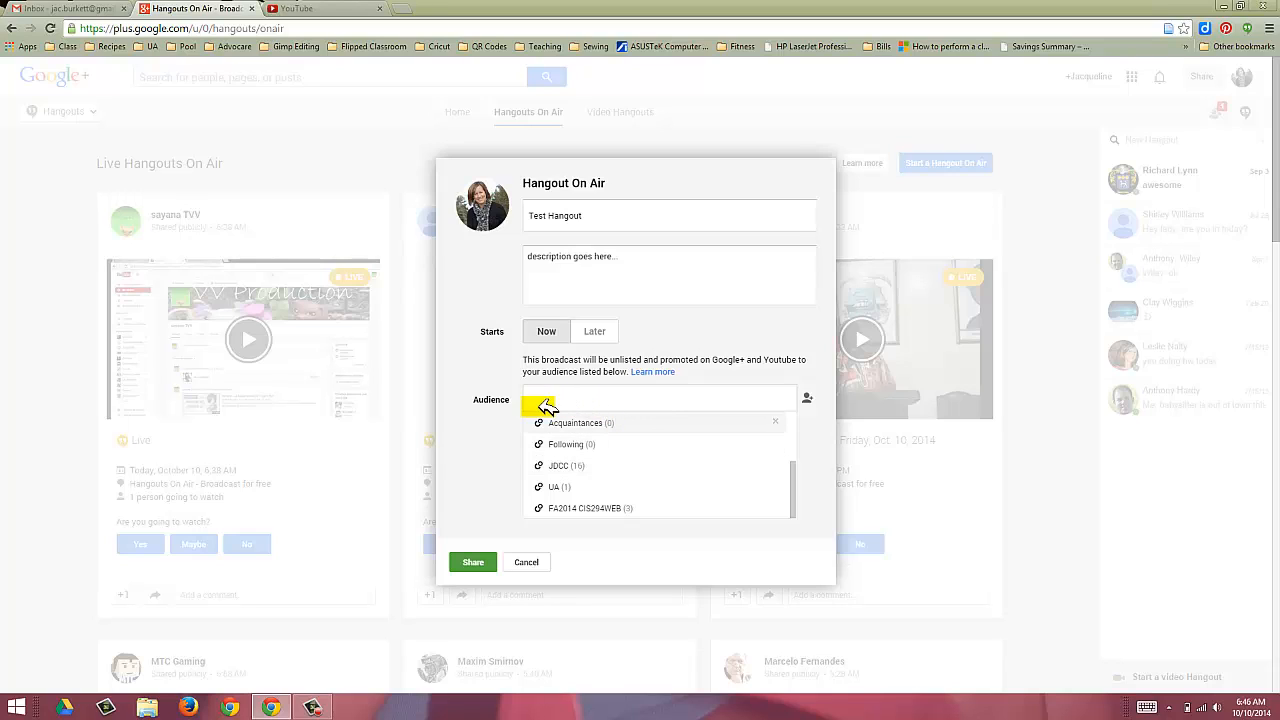
scroll(578, 460, "up", 3)
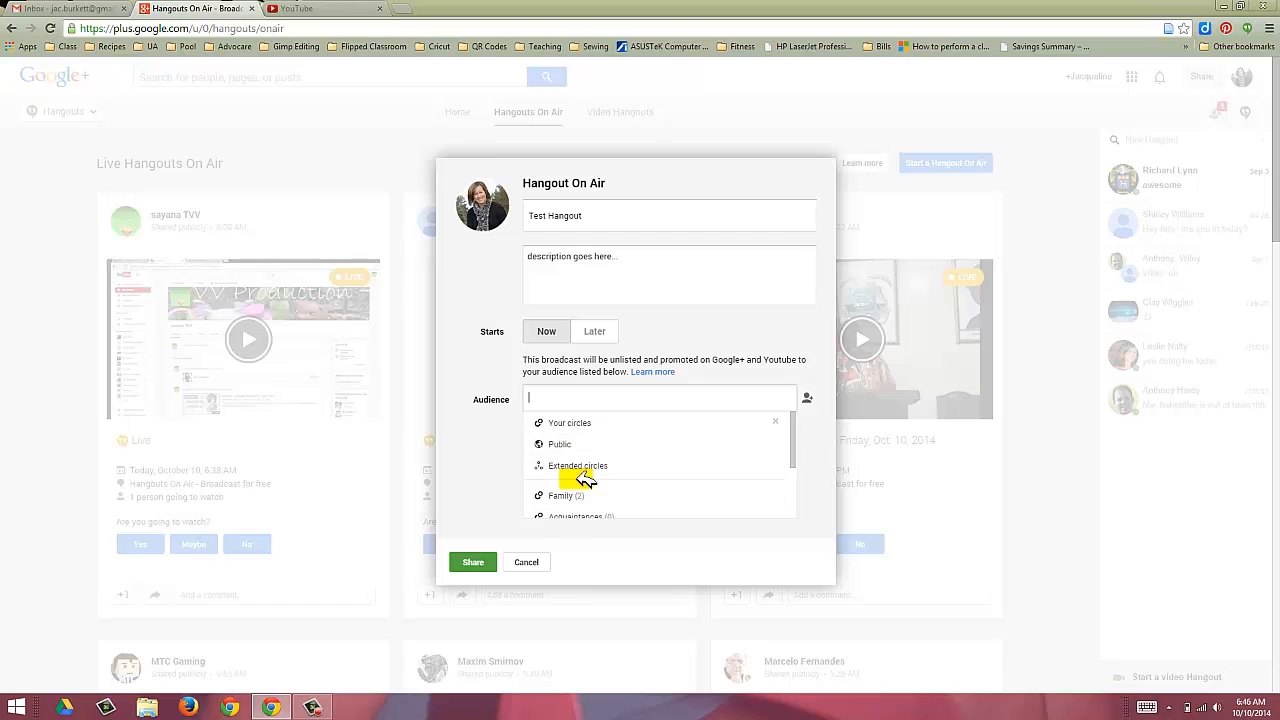
scroll(577, 470, "down", 5)
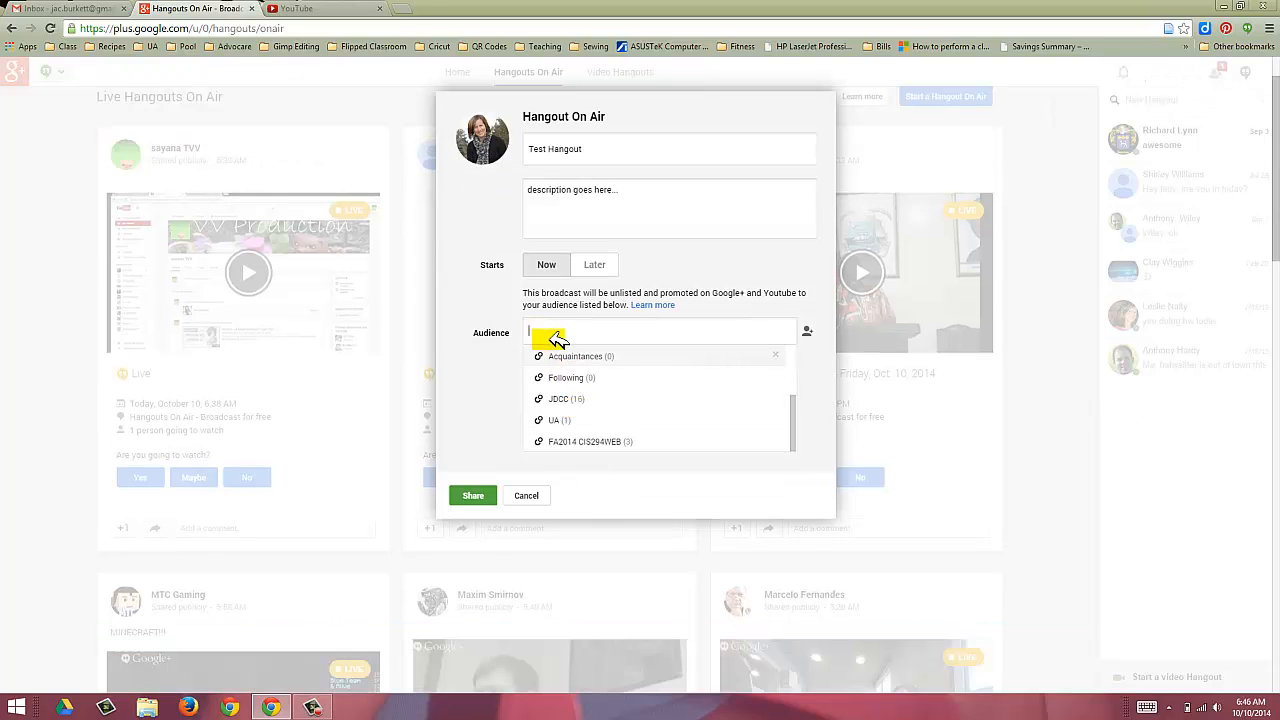
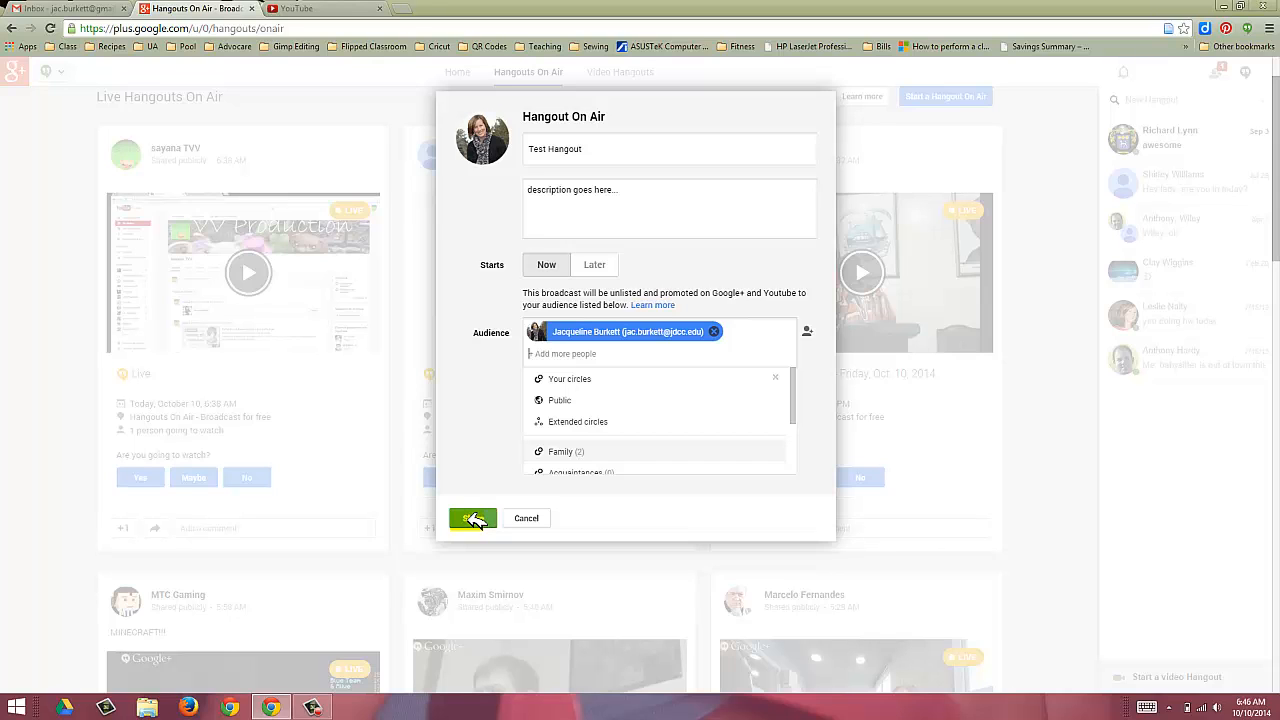
left_click(474, 519)
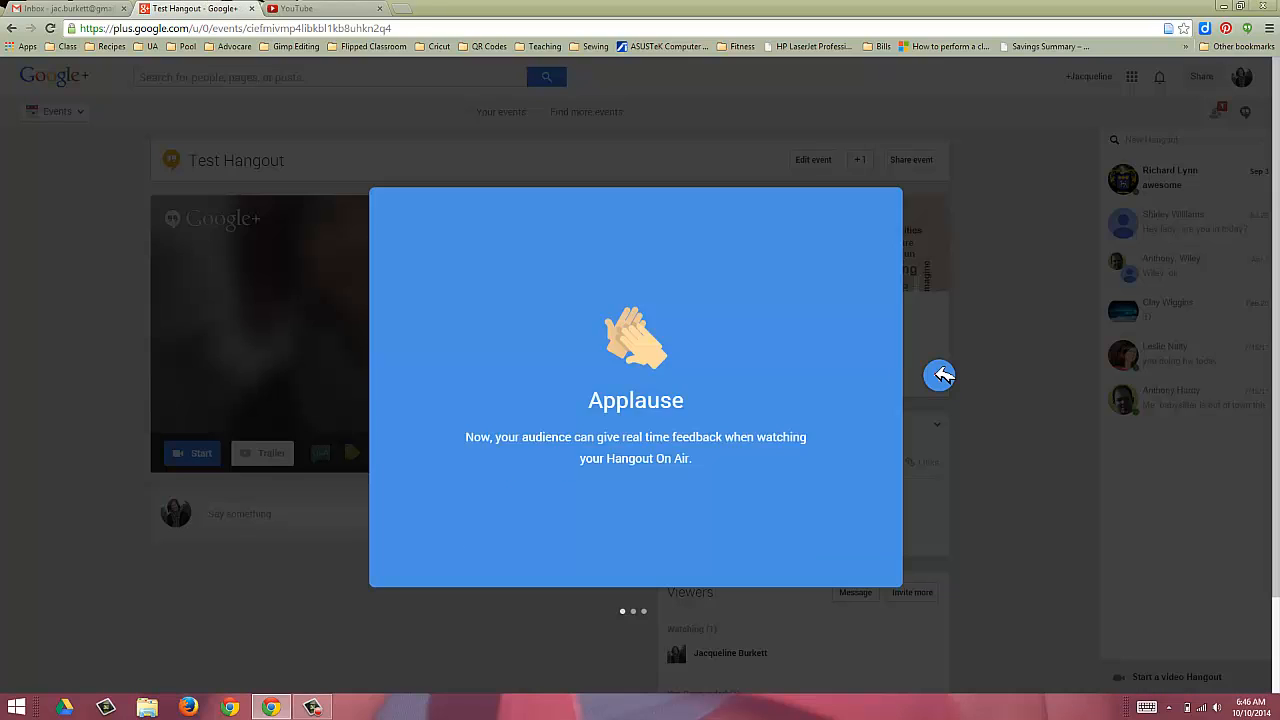
Step: Step through the three Applause introduction pages until it closes
left_click(940, 375)
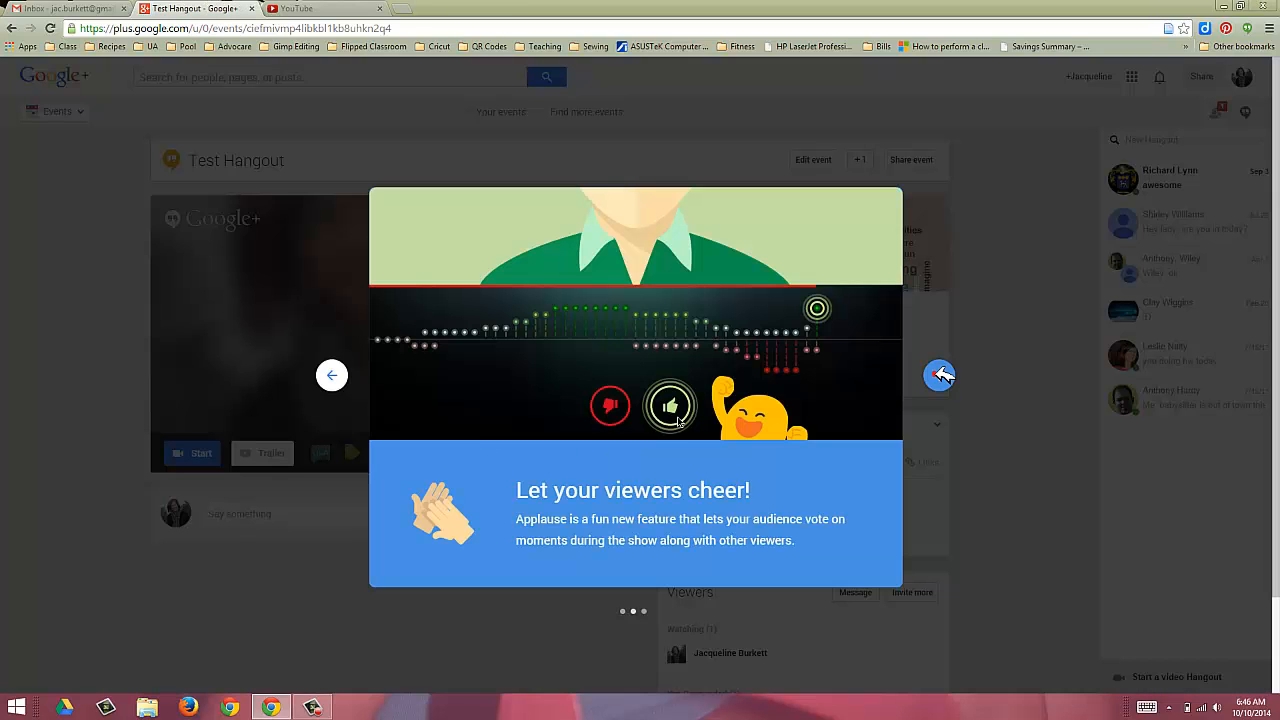
left_click(941, 375)
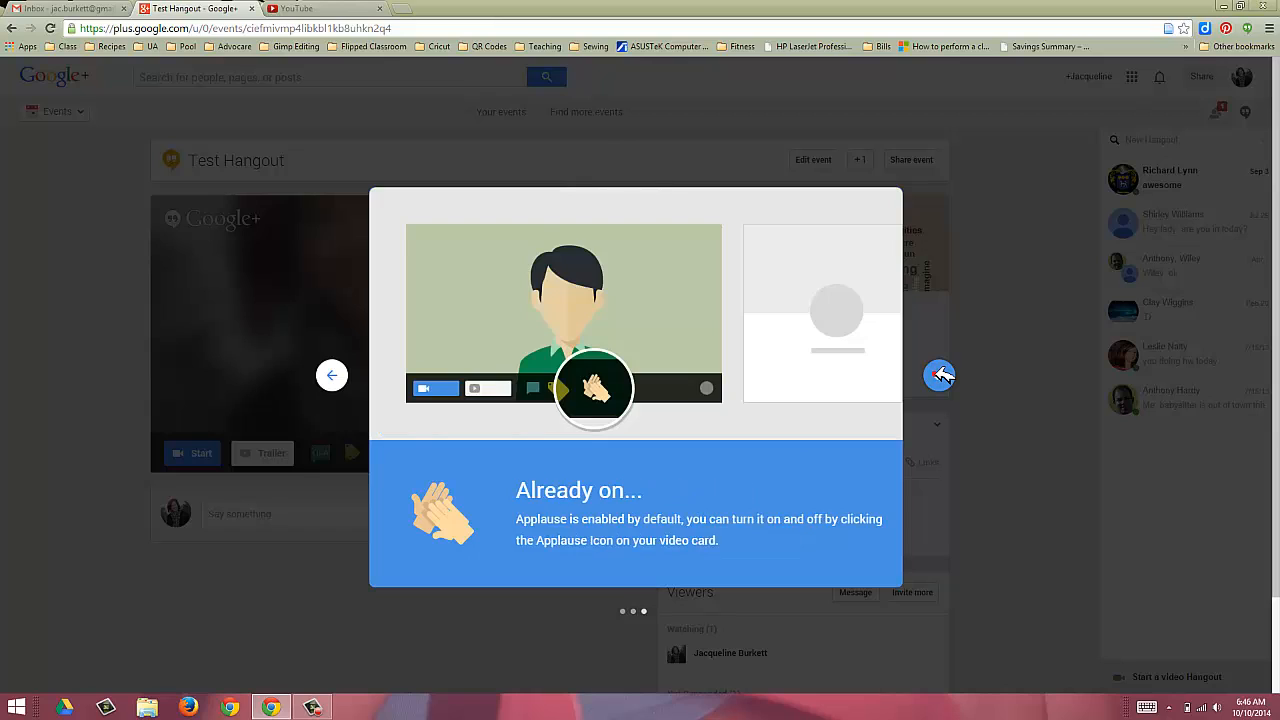
left_click(940, 375)
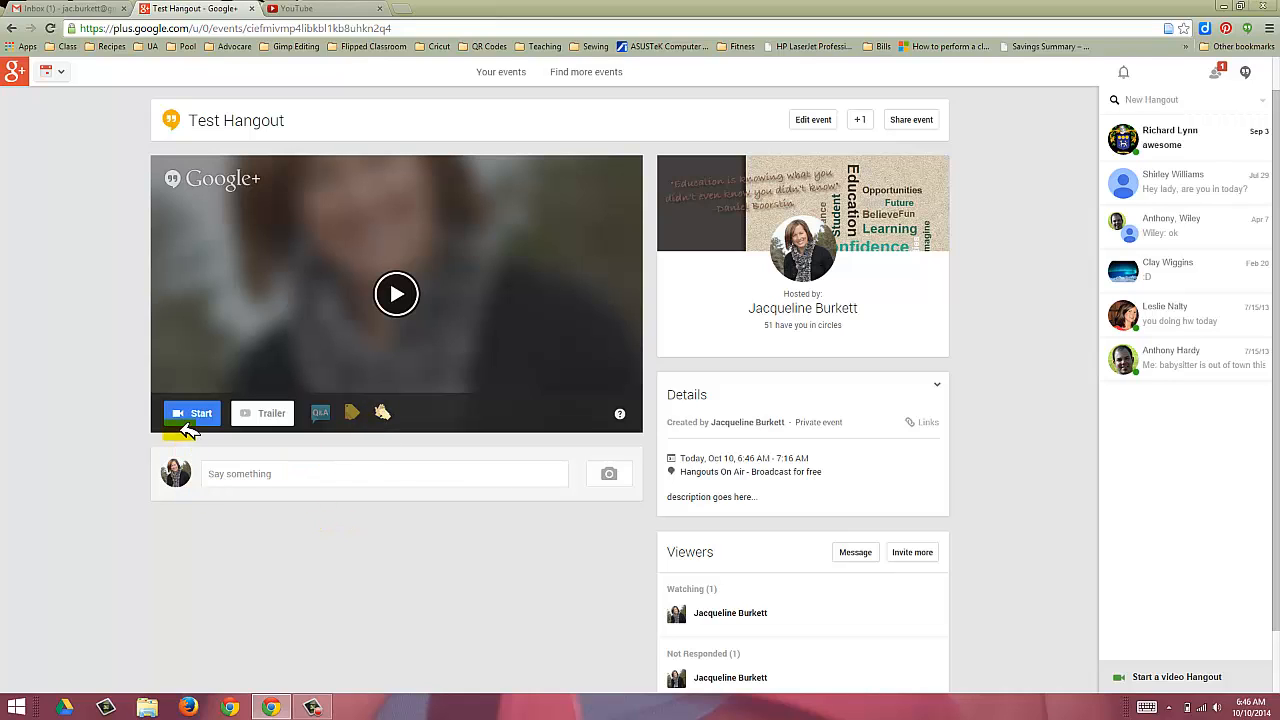
Step: Start the Hangout from the Test Hangout event page
scroll(928, 351, "down", 1)
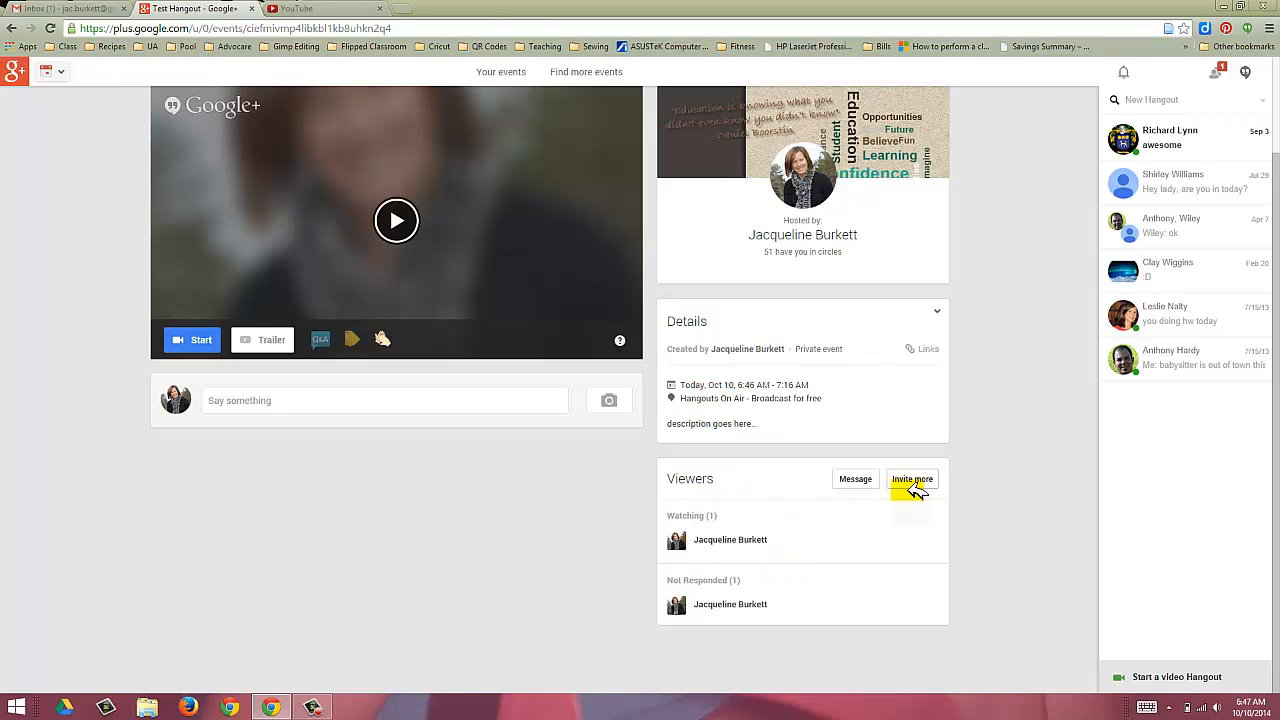
scroll(368, 558, "up", 2)
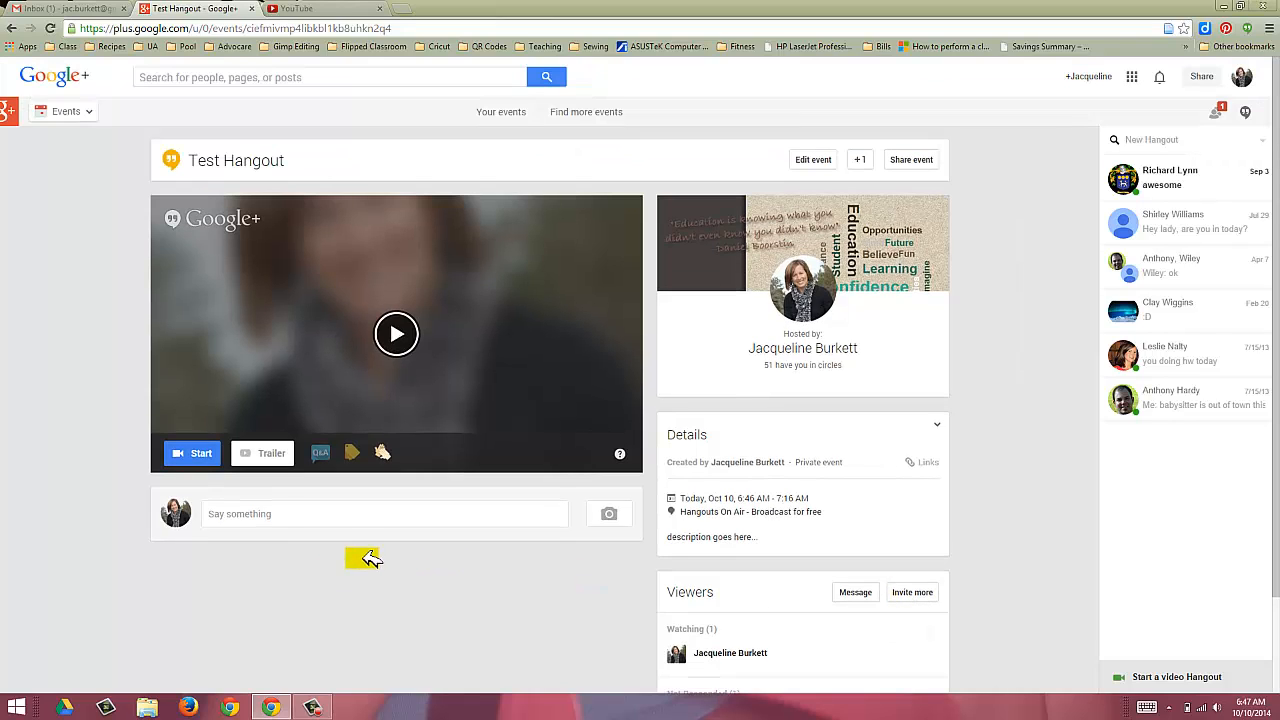
left_click(193, 452)
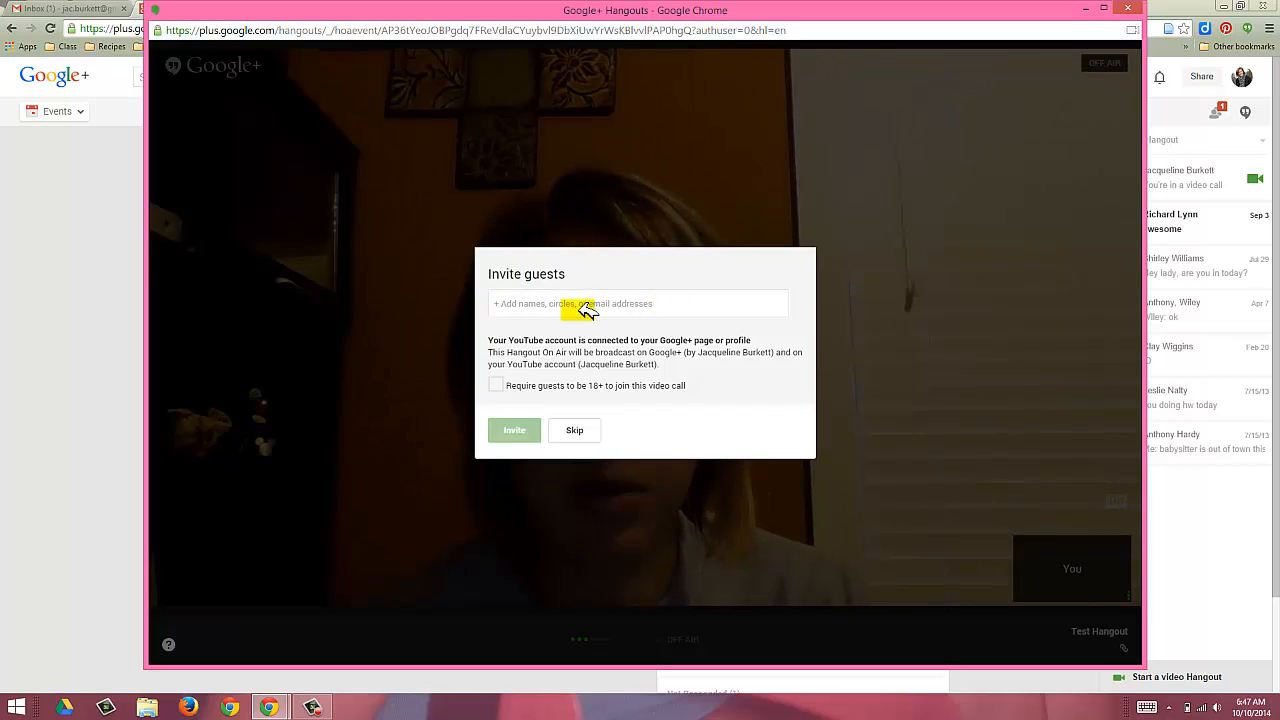
Step: Skip inviting guests, accept the Hangouts On Air terms, and enter the studio
left_click(577, 430)
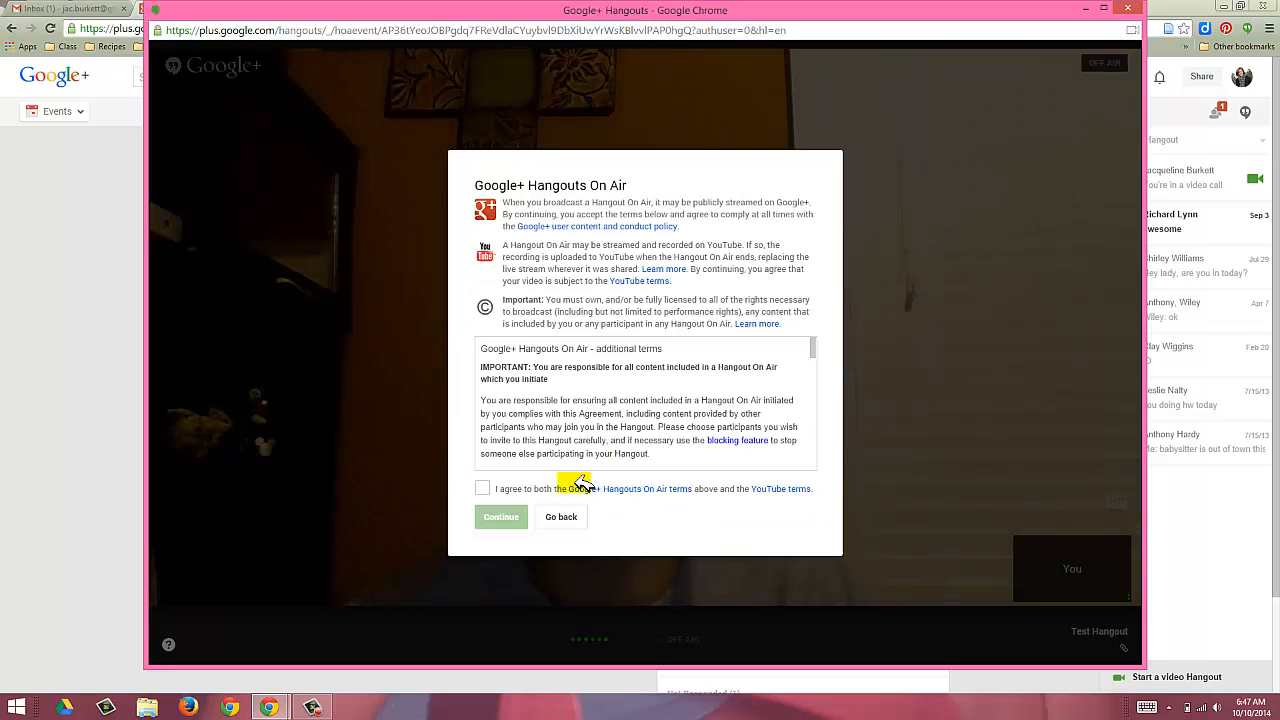
left_click(484, 488)
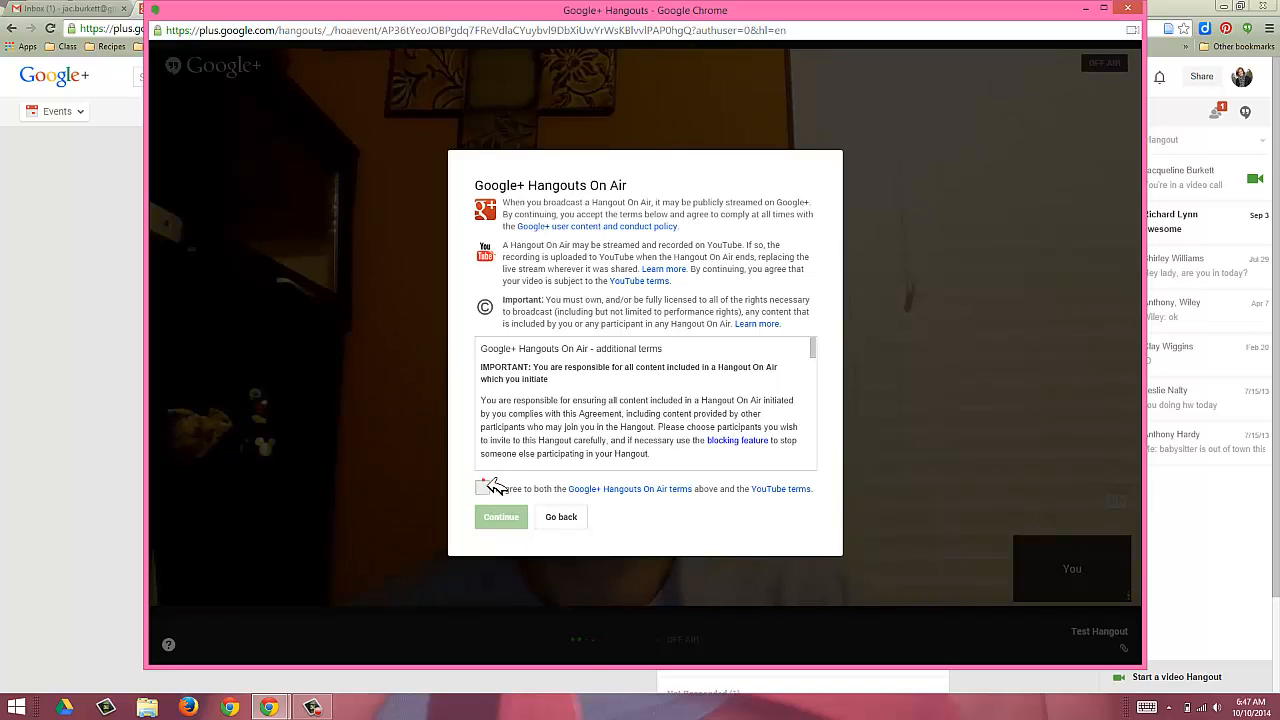
left_click(500, 520)
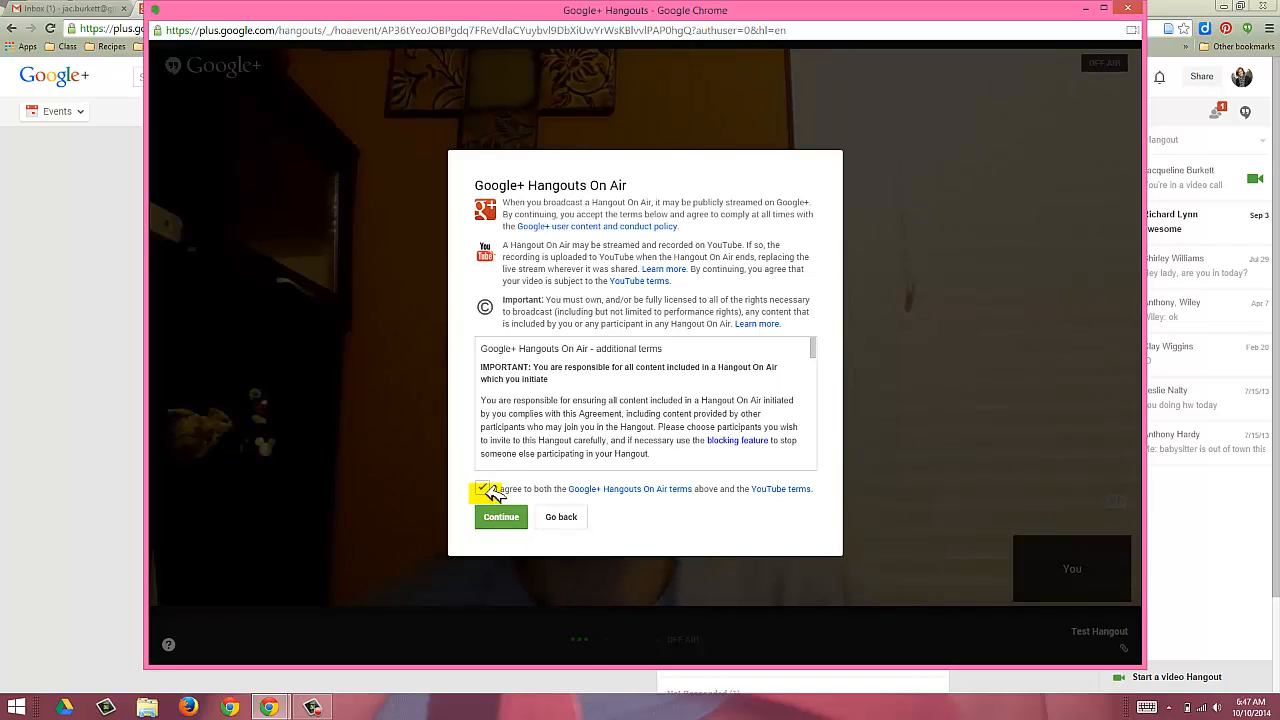
left_click(500, 520)
left_click(492, 518)
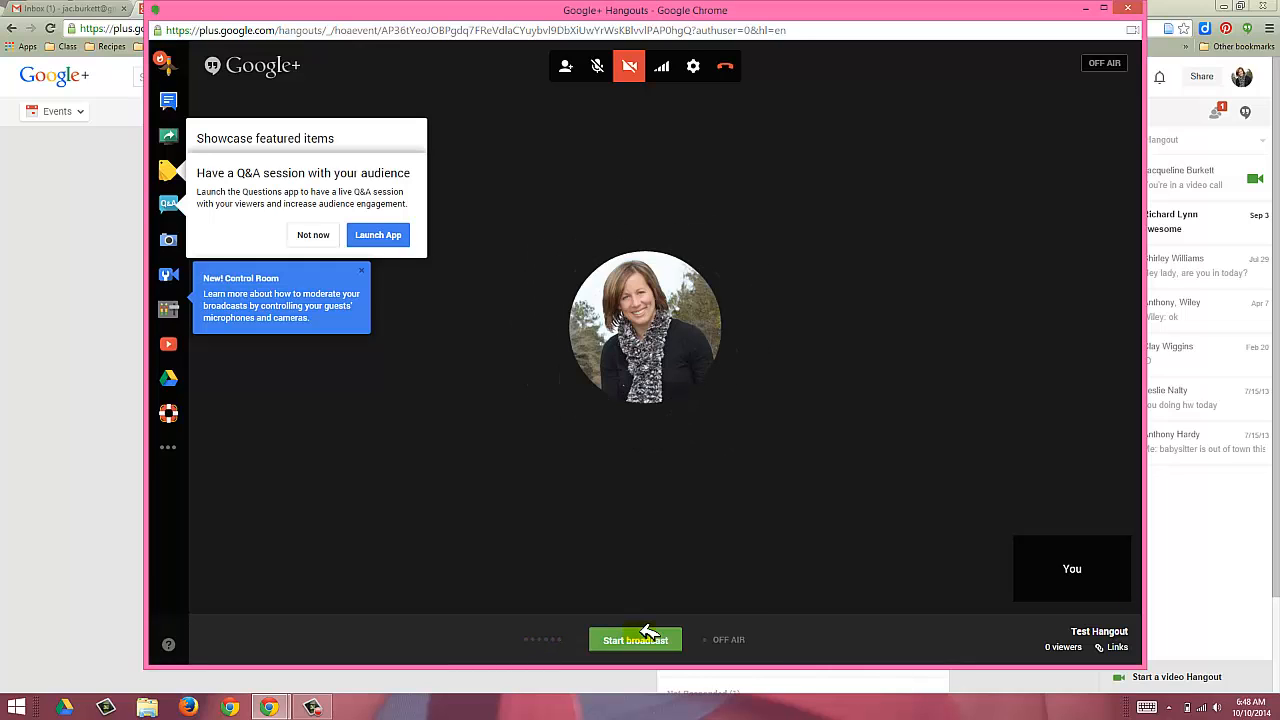
Step: Show the broadcast's Links panel and select the Event Page address
left_click(1118, 647)
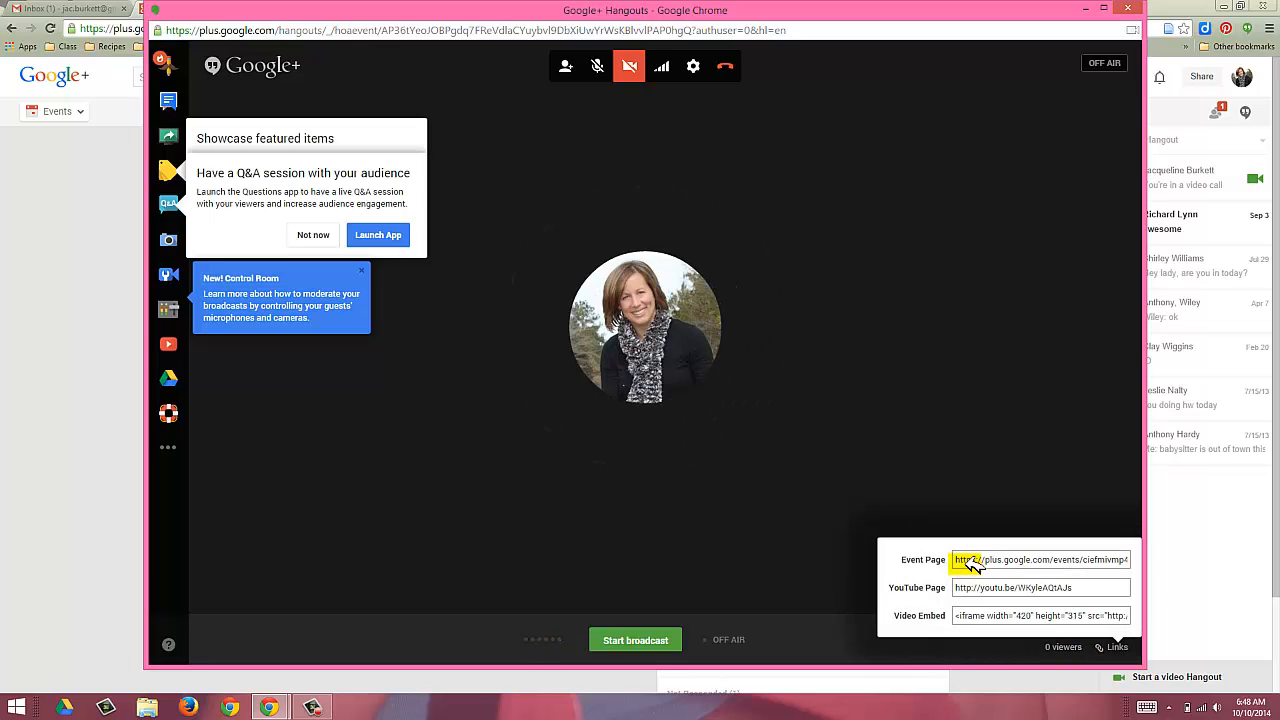
left_click_drag(956, 561, 958, 590)
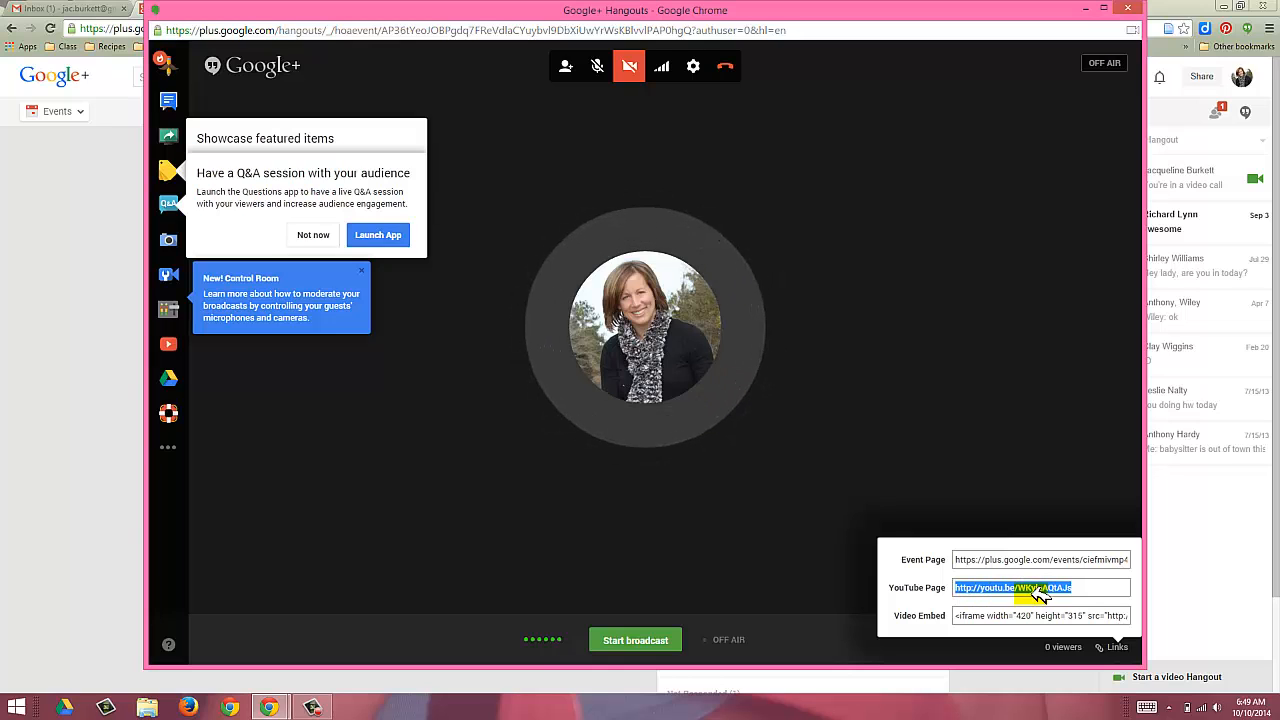
Step: Open What is Pinterest.pptx from Google Drive > FA2014CIS294WEB > Week 10 in File Explorer
left_click(147, 707)
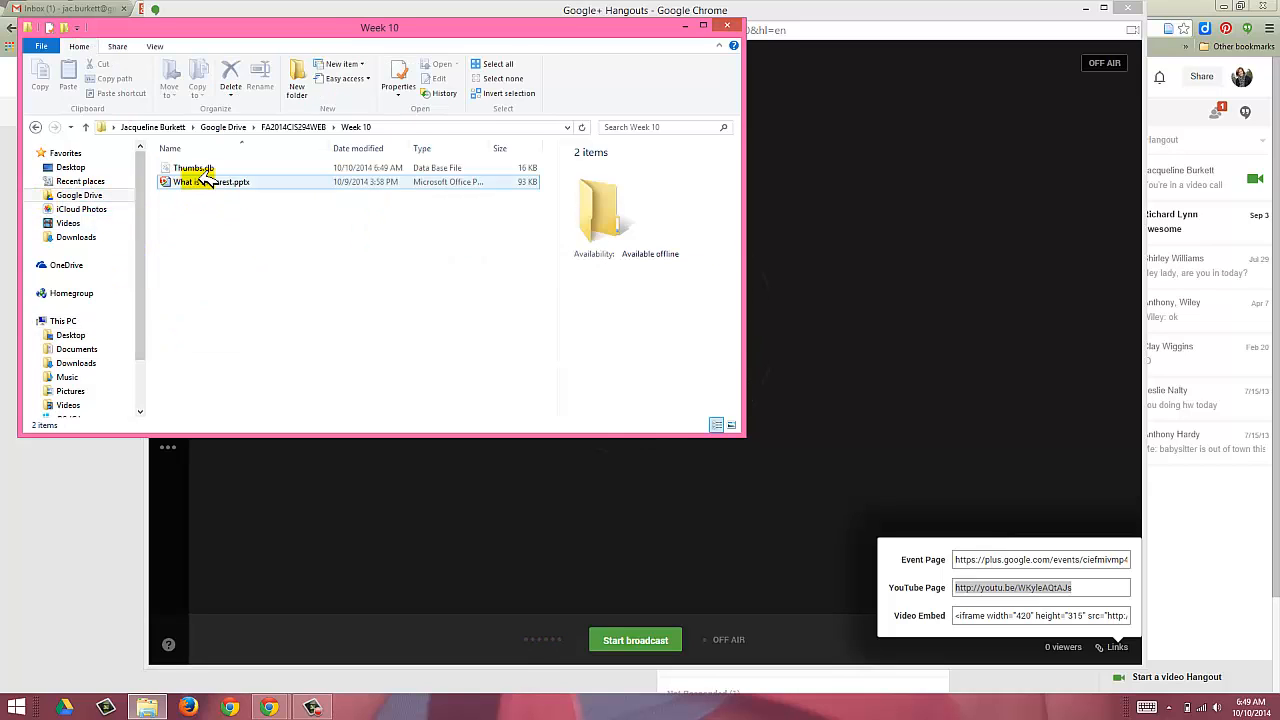
left_click(205, 181)
double_click(205, 181)
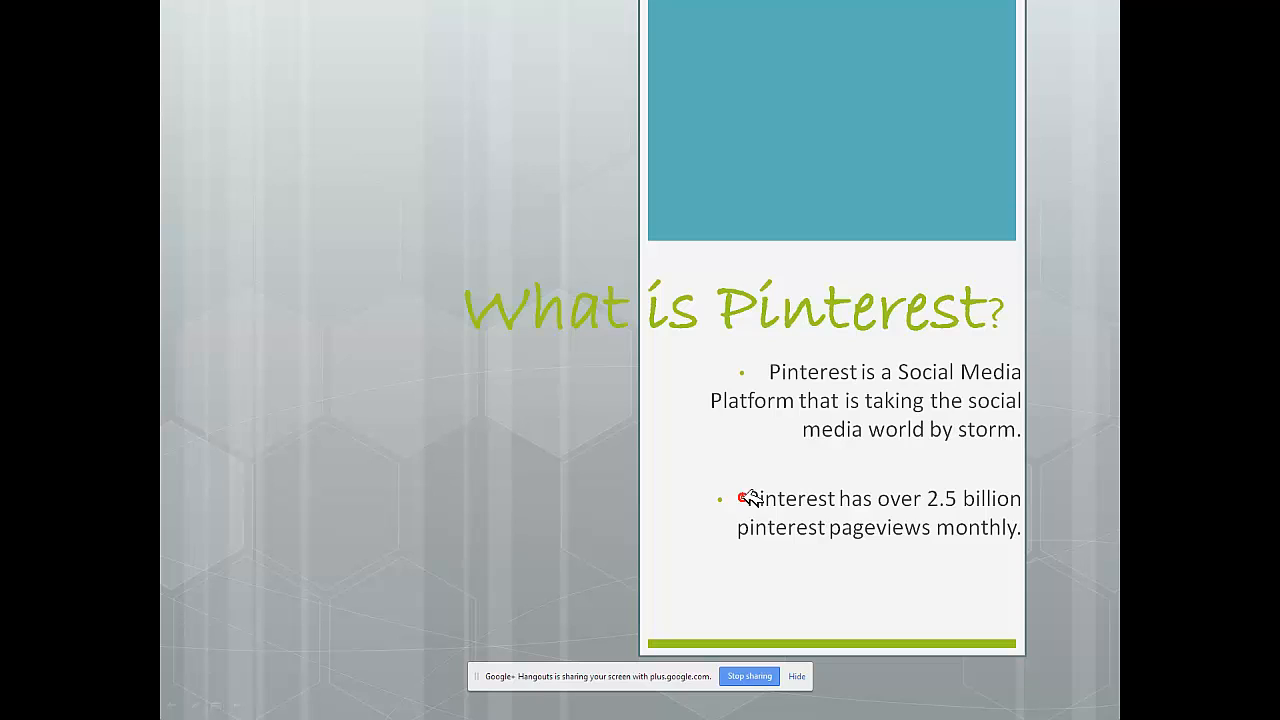
Step: Exit the slideshow to PowerPoint's editing view and bring the Chrome Hangouts window forward
left_click(743, 497)
key("Escape")
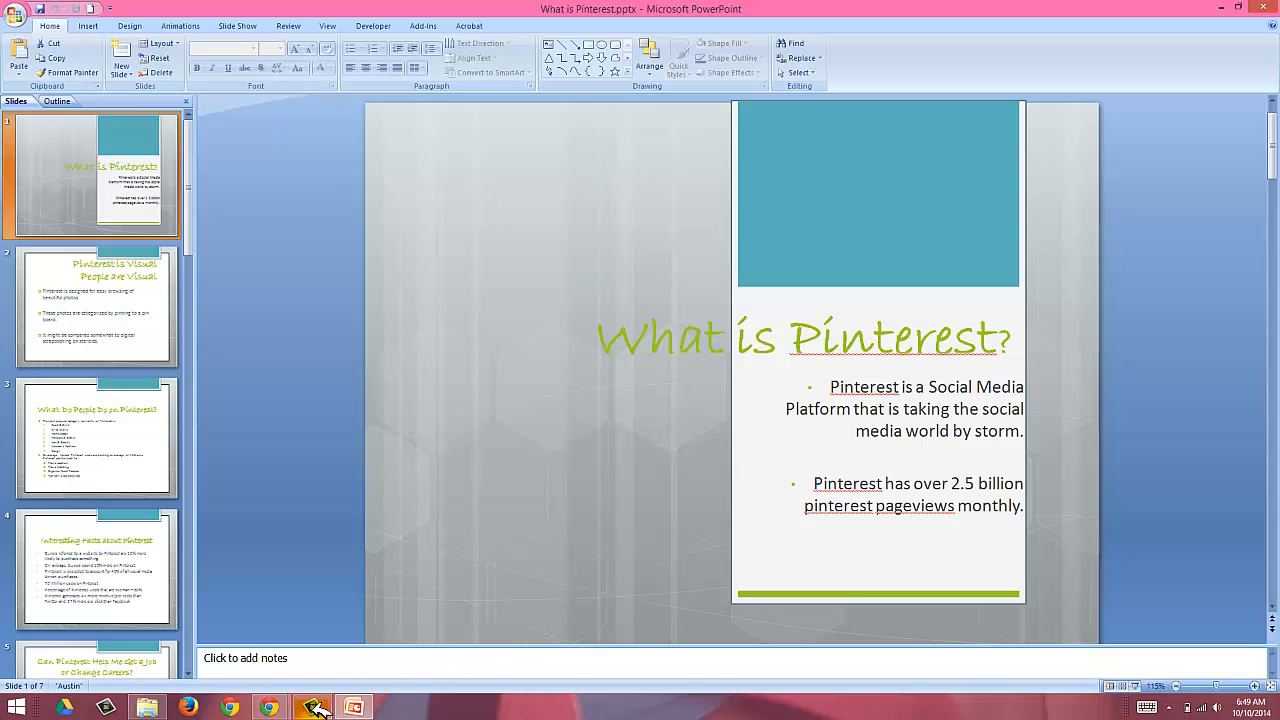
left_click(316, 708)
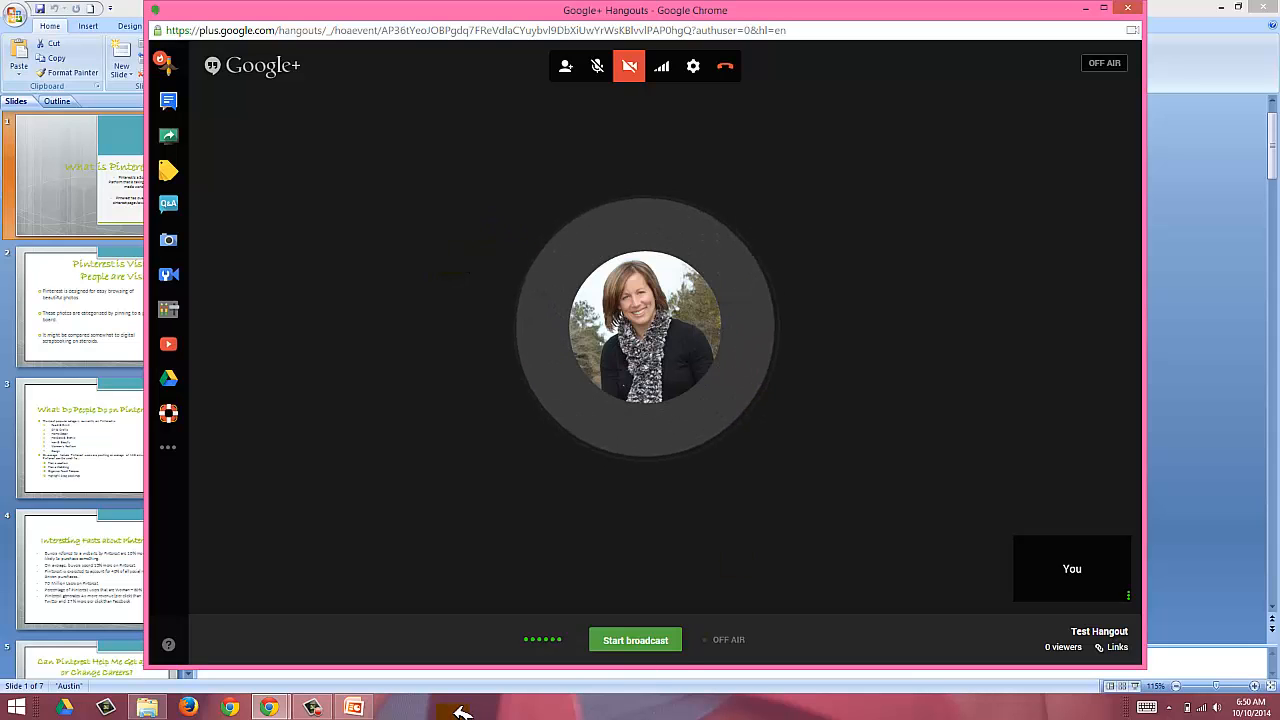
Step: Start the Test Hangout broadcast and confirm going live on air
left_click(630, 641)
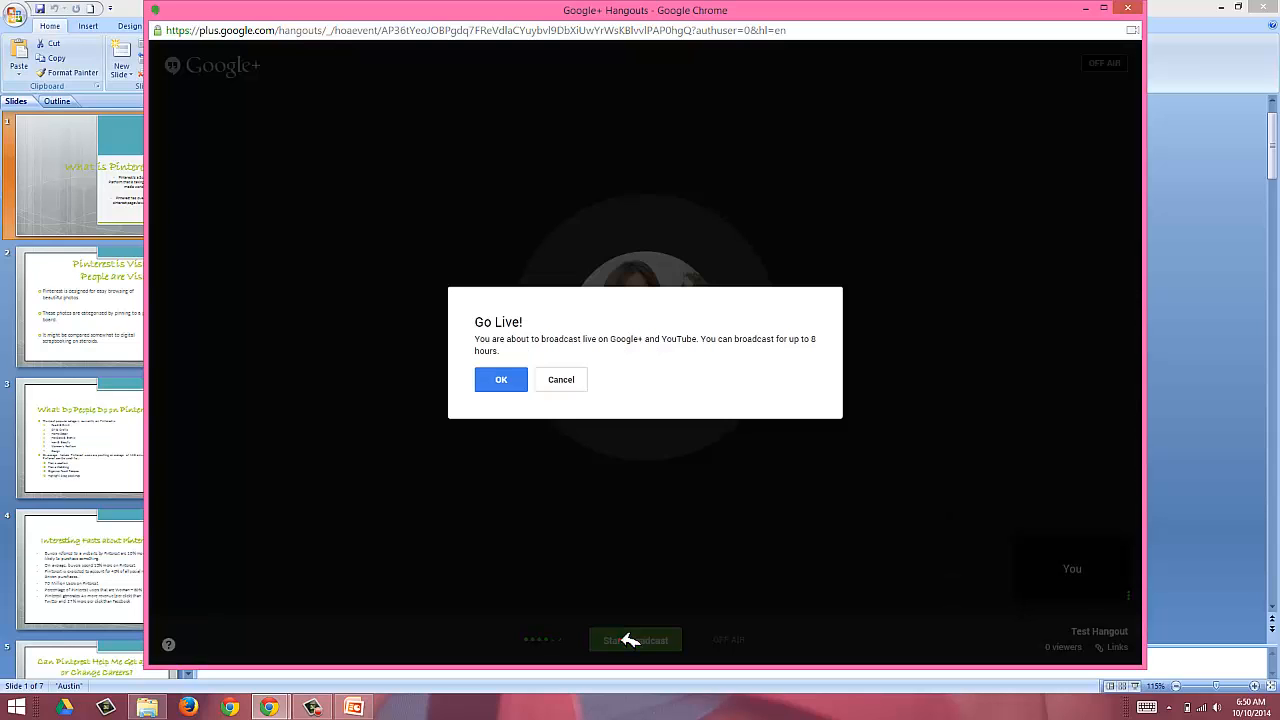
left_click(505, 380)
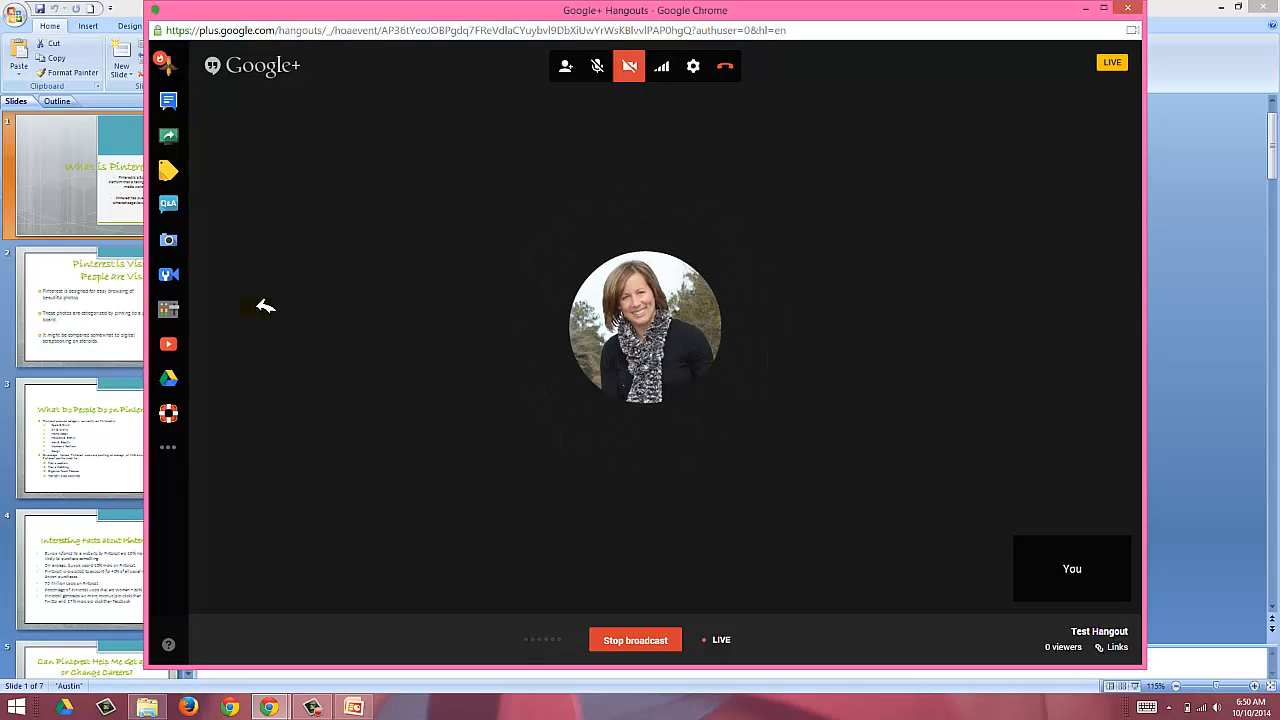
Step: Screenshare the PowerPoint Slide Show window into the live broadcast
left_click(172, 134)
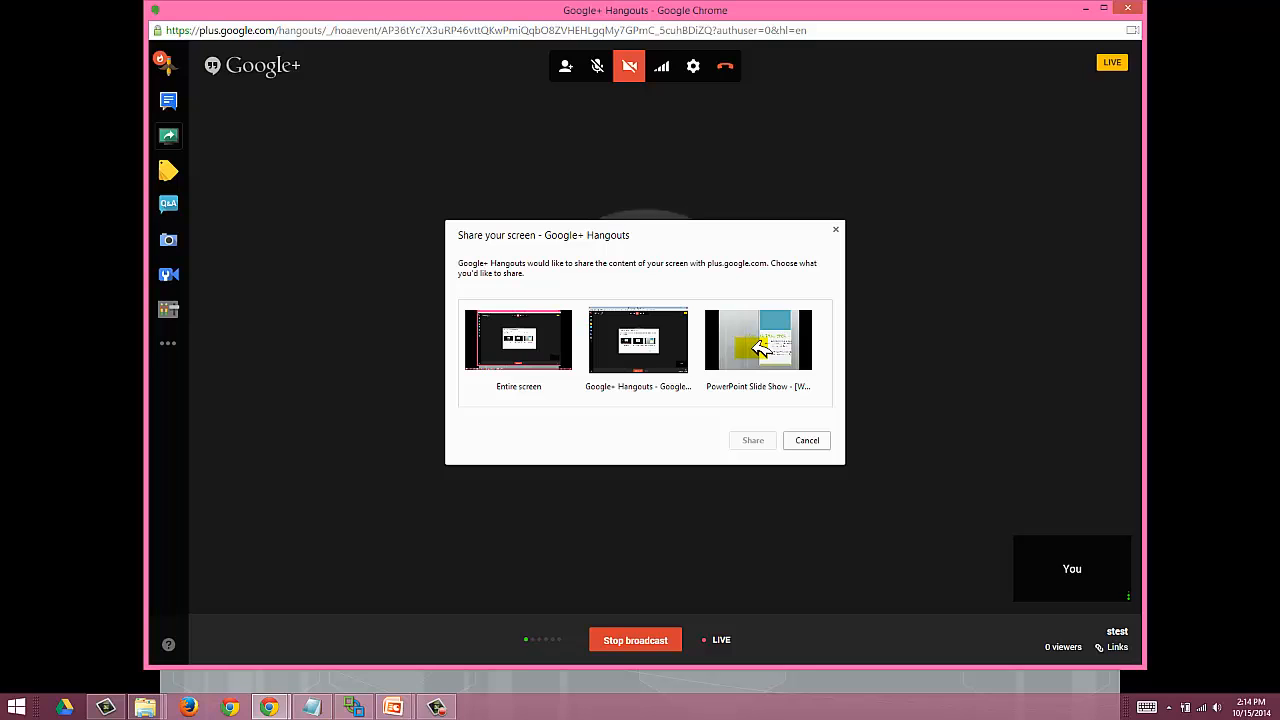
left_click(760, 346)
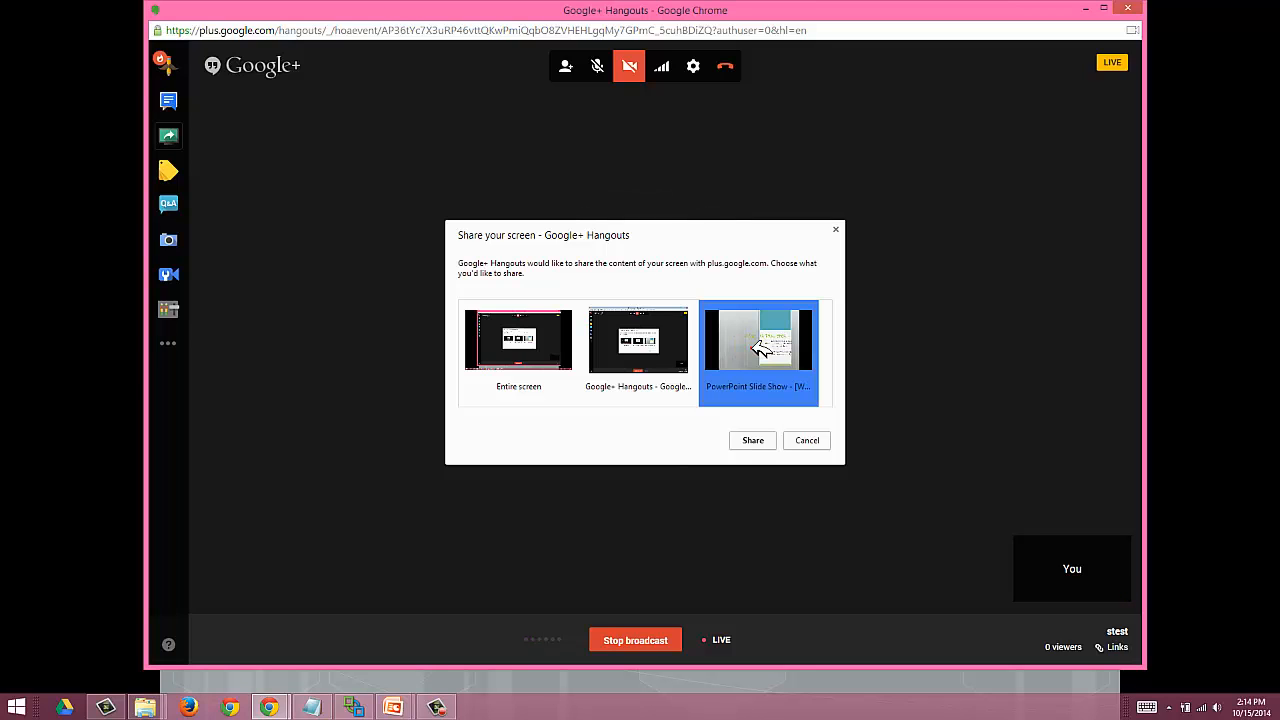
left_click(760, 436)
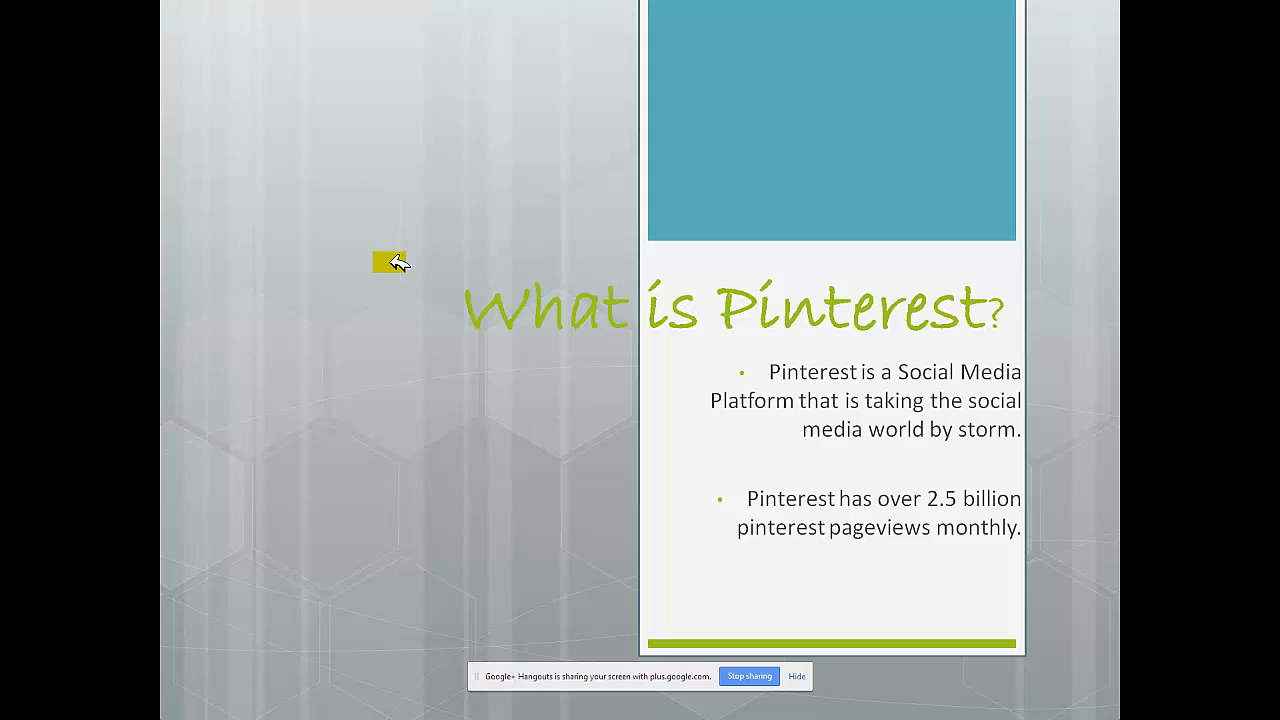
Step: Advance through all seven Pinterest slides to the end and exit the slide show
left_click(395, 262)
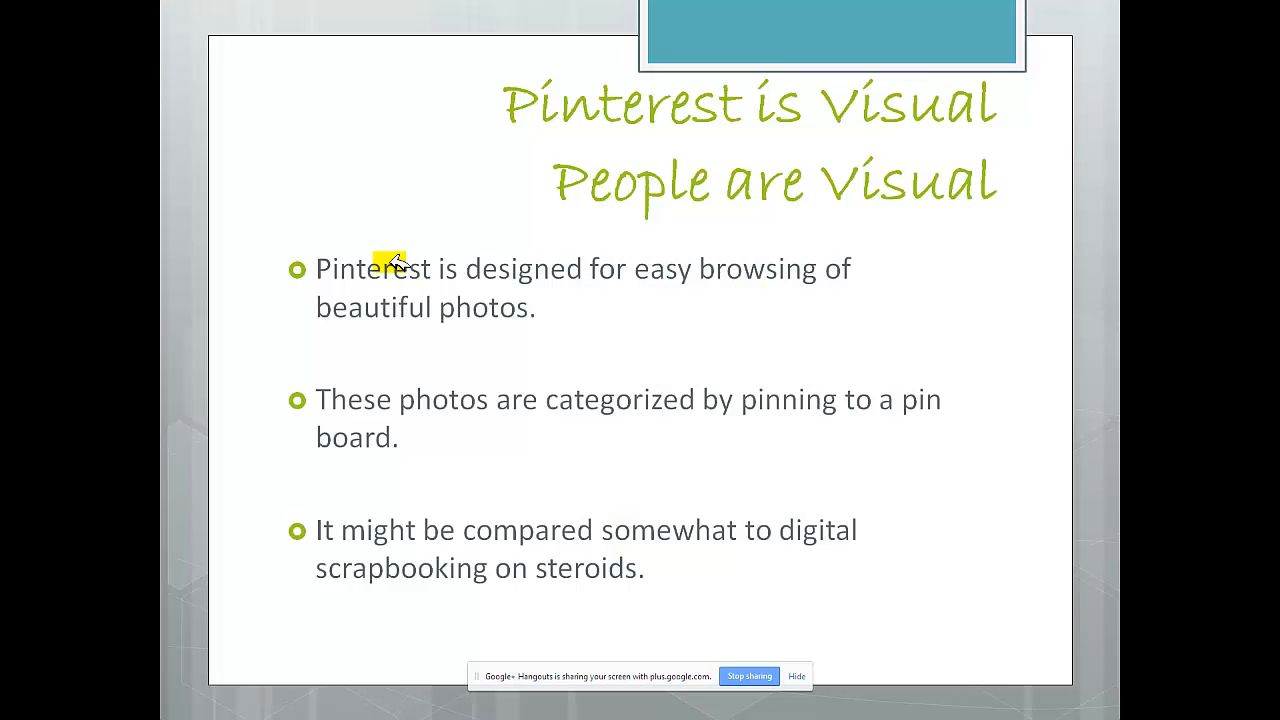
left_click(395, 262)
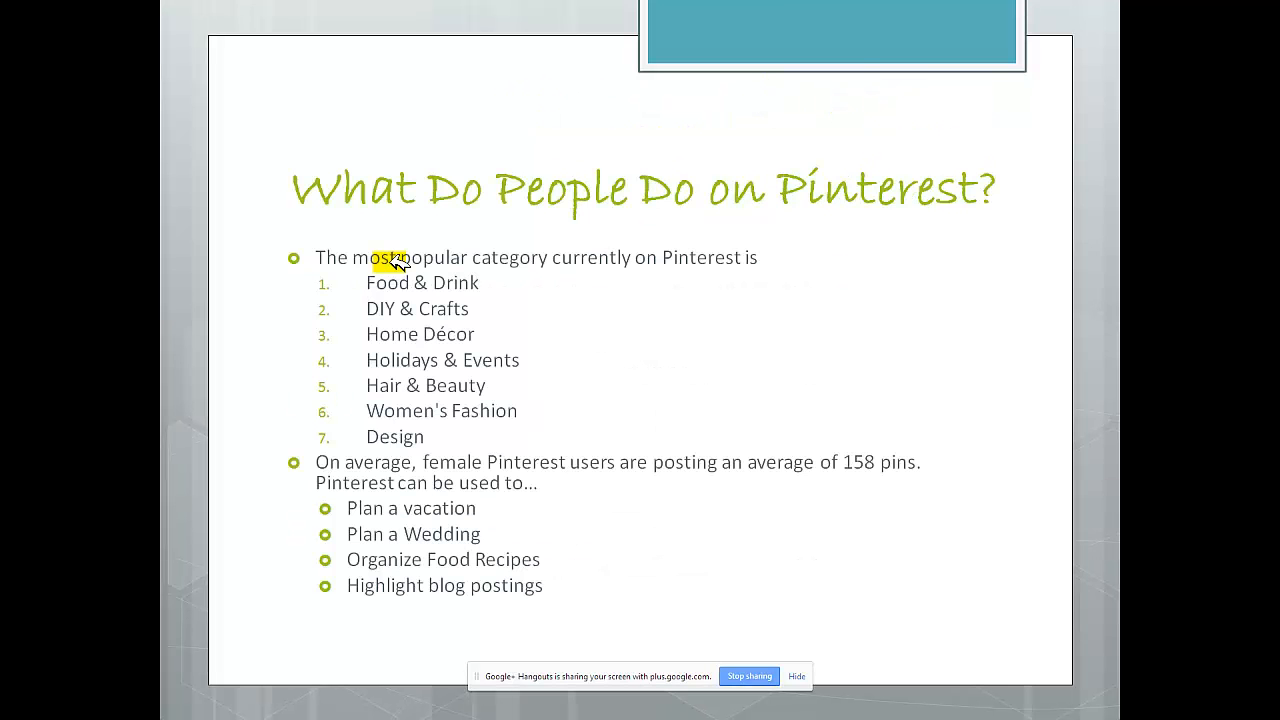
left_click(397, 262)
left_click(397, 262)
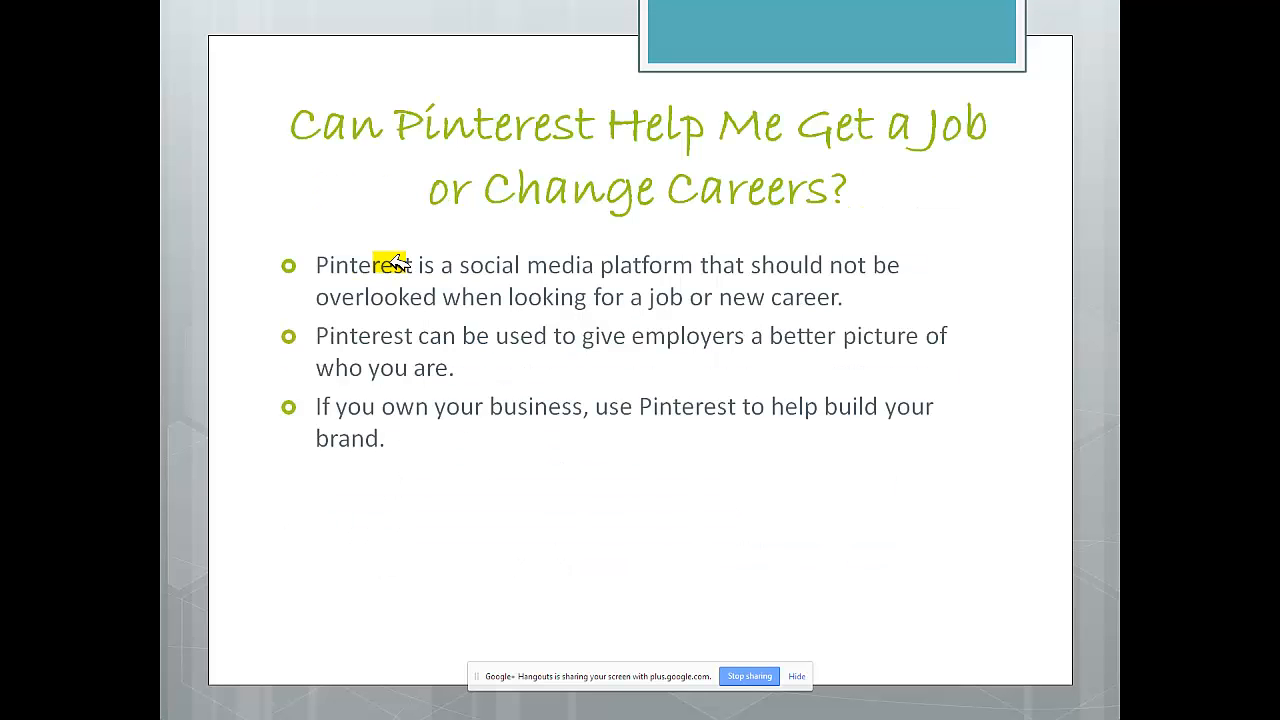
left_click(397, 262)
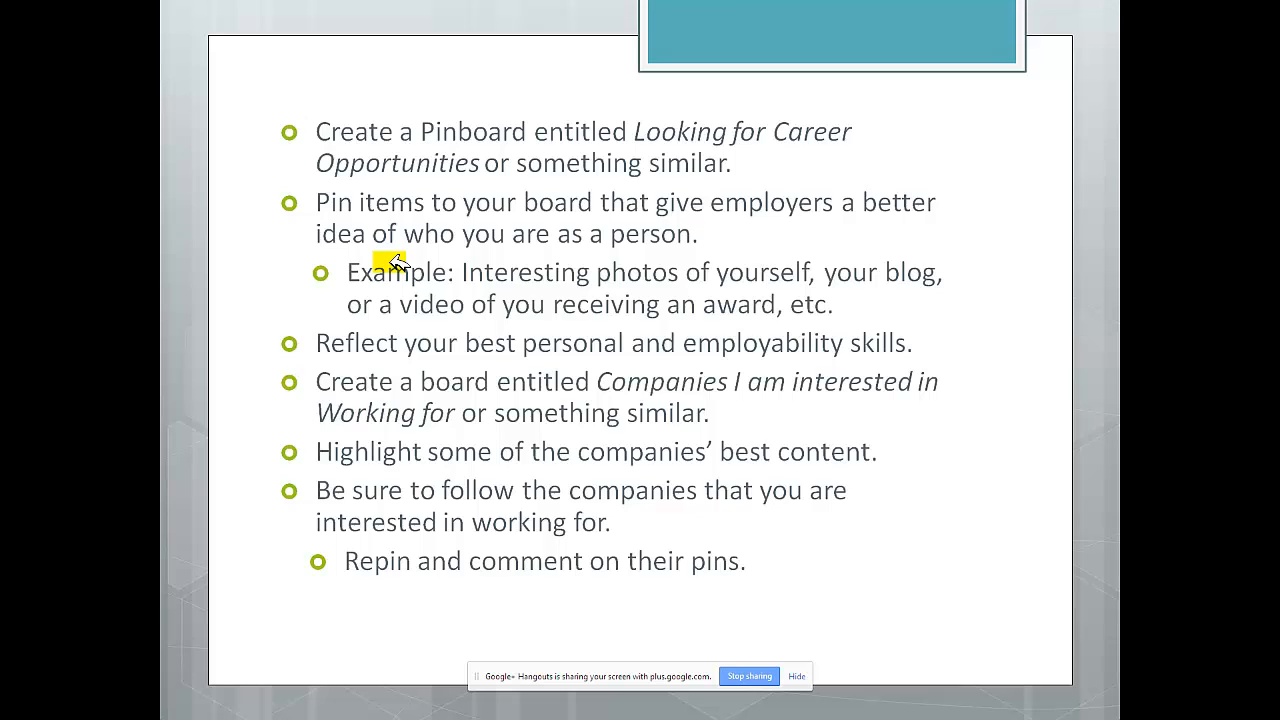
left_click(397, 262)
left_click(397, 262)
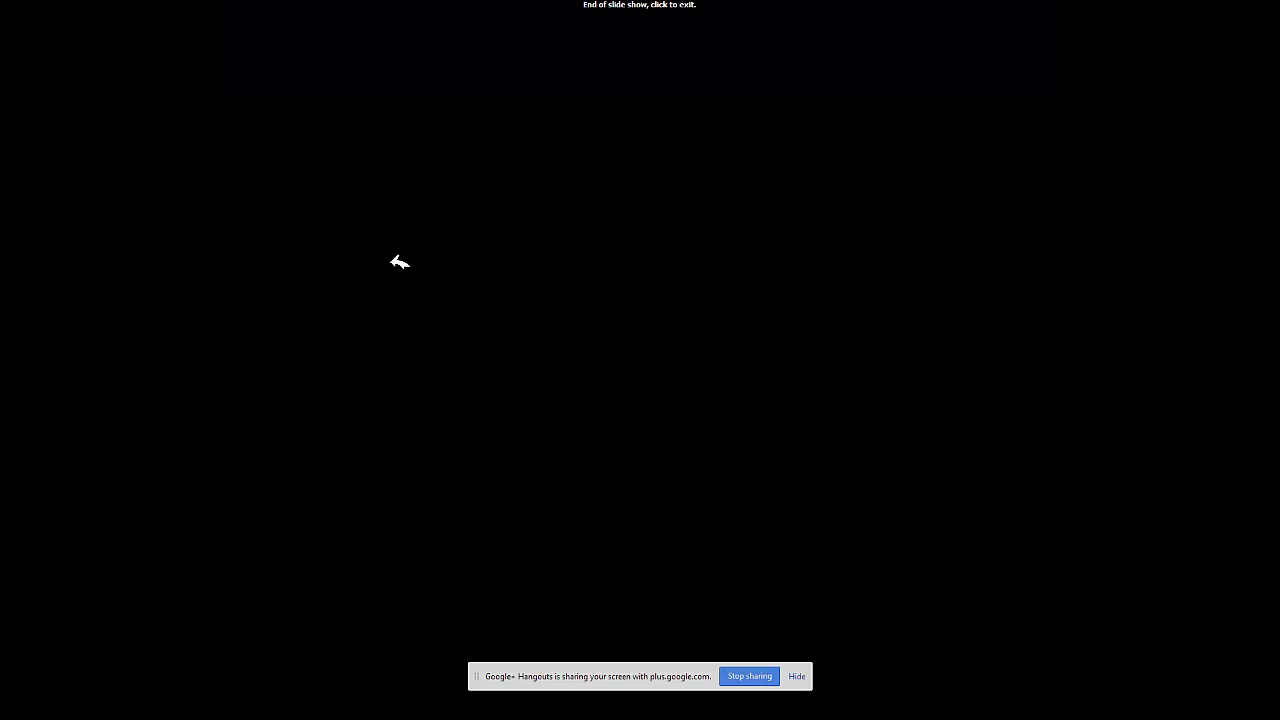
left_click(399, 262)
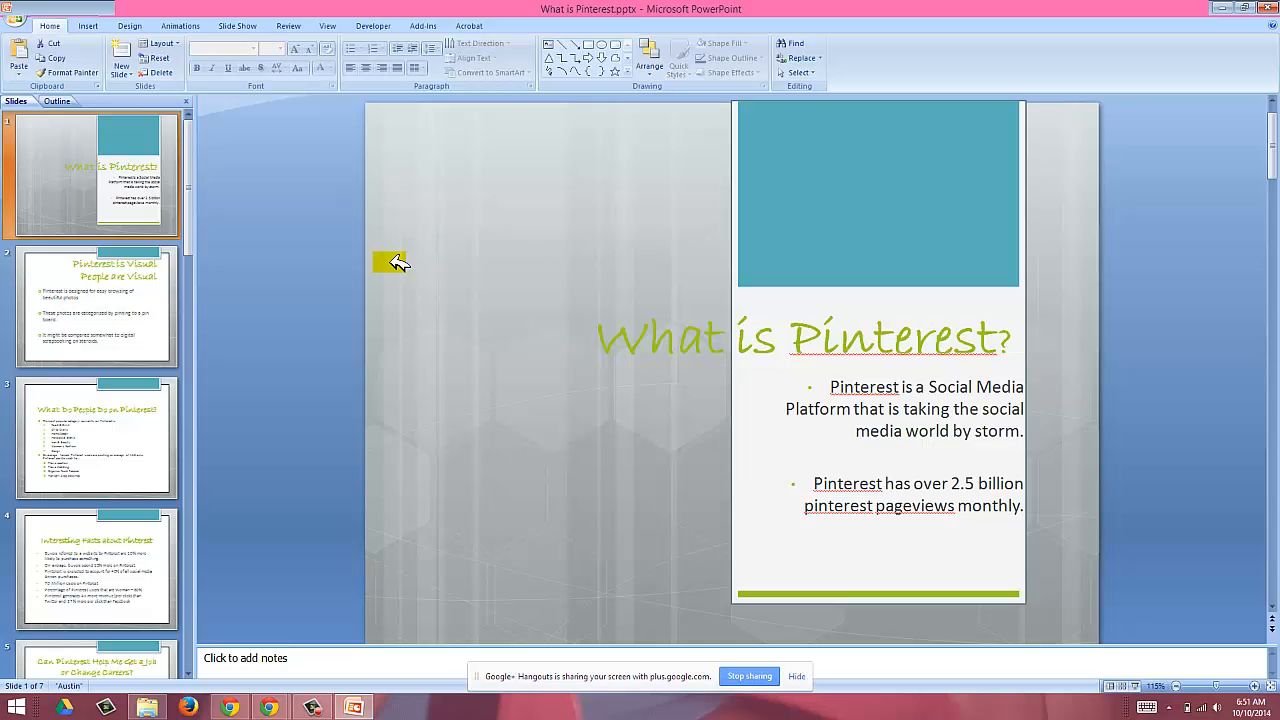
Step: Return to the Hangouts window, leave the call, end the broadcast and close the notice
mouse_move(276, 705)
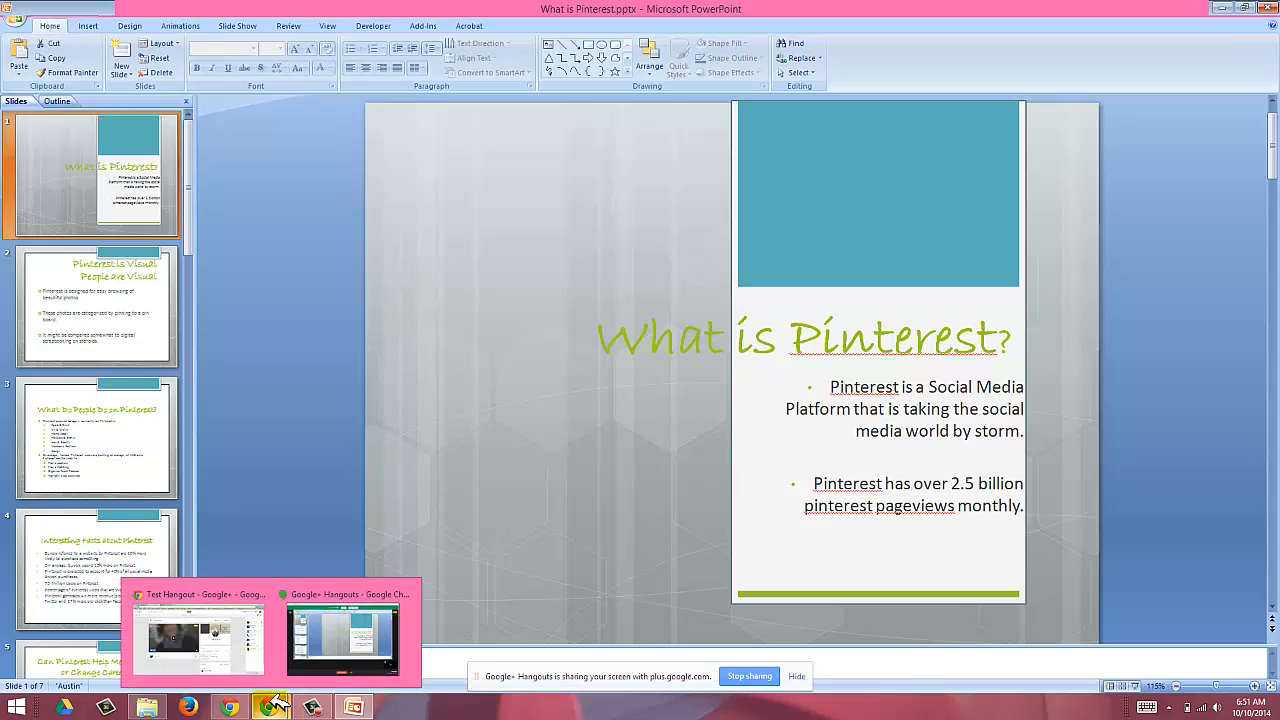
left_click(300, 635)
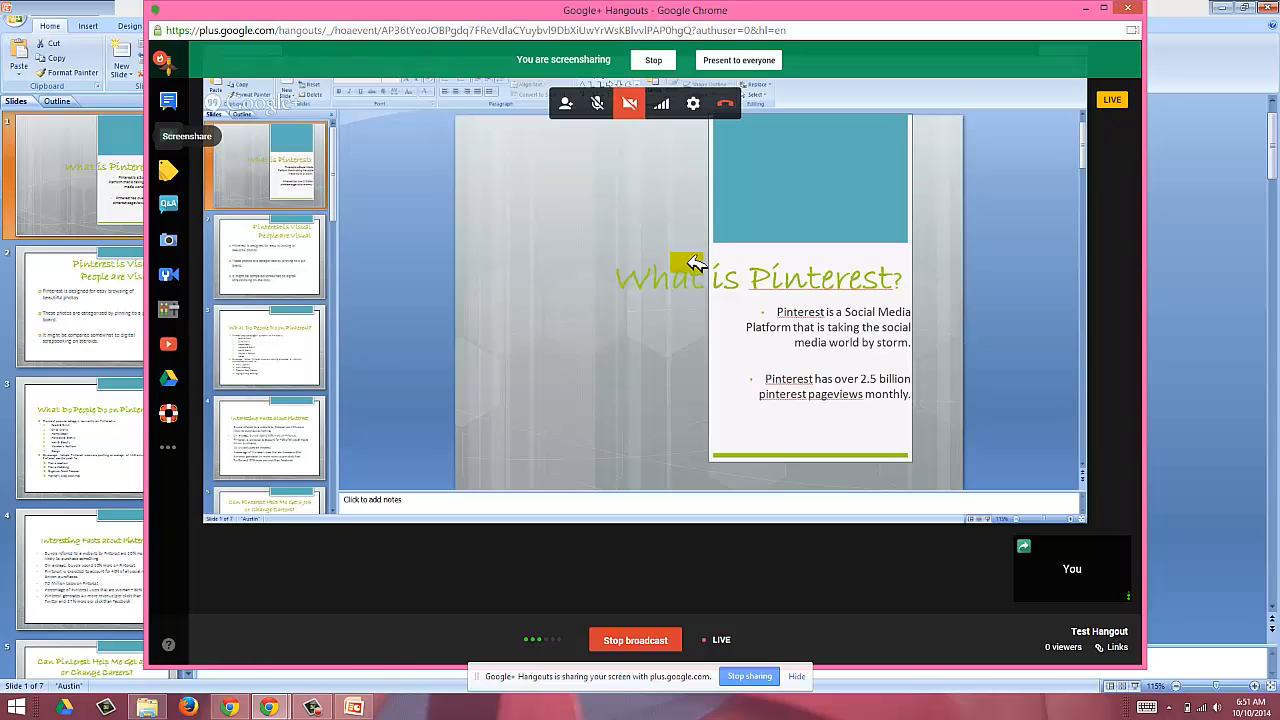
left_click(735, 103)
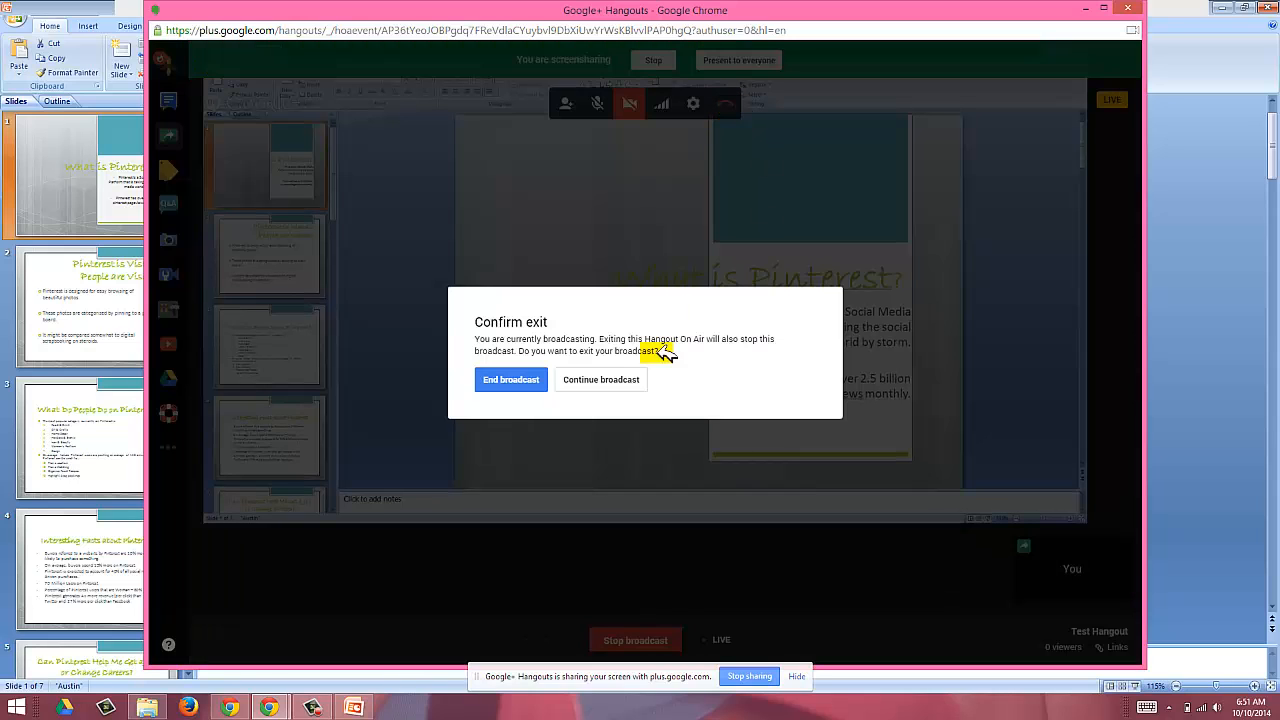
left_click(517, 378)
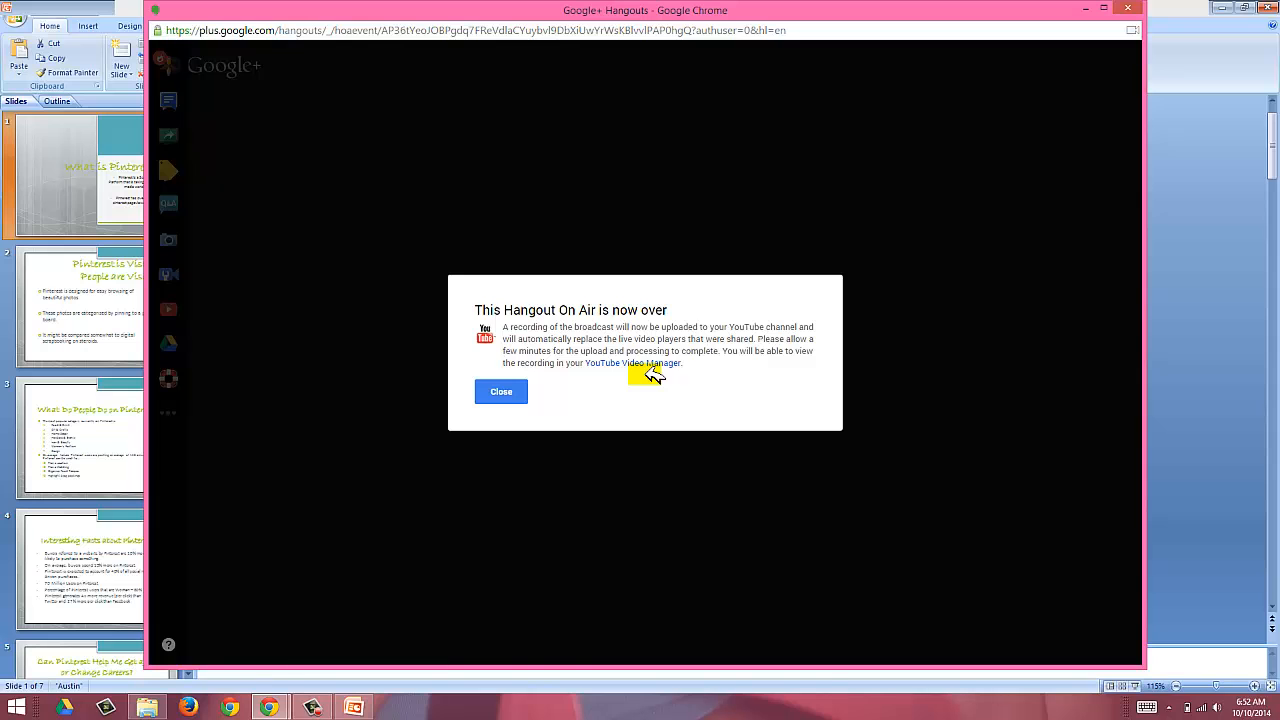
left_click(512, 391)
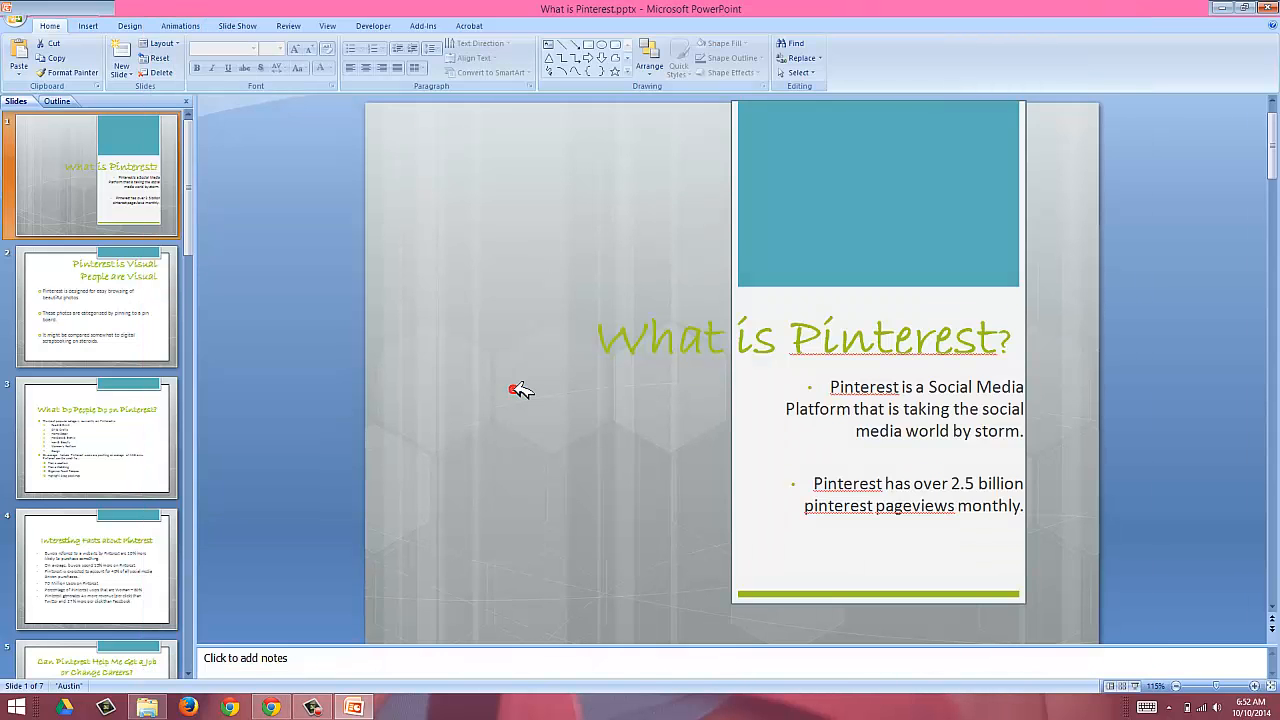
Step: Play the recorded 4:29 Test Hangout video from the Google+ event page
left_click(271, 705)
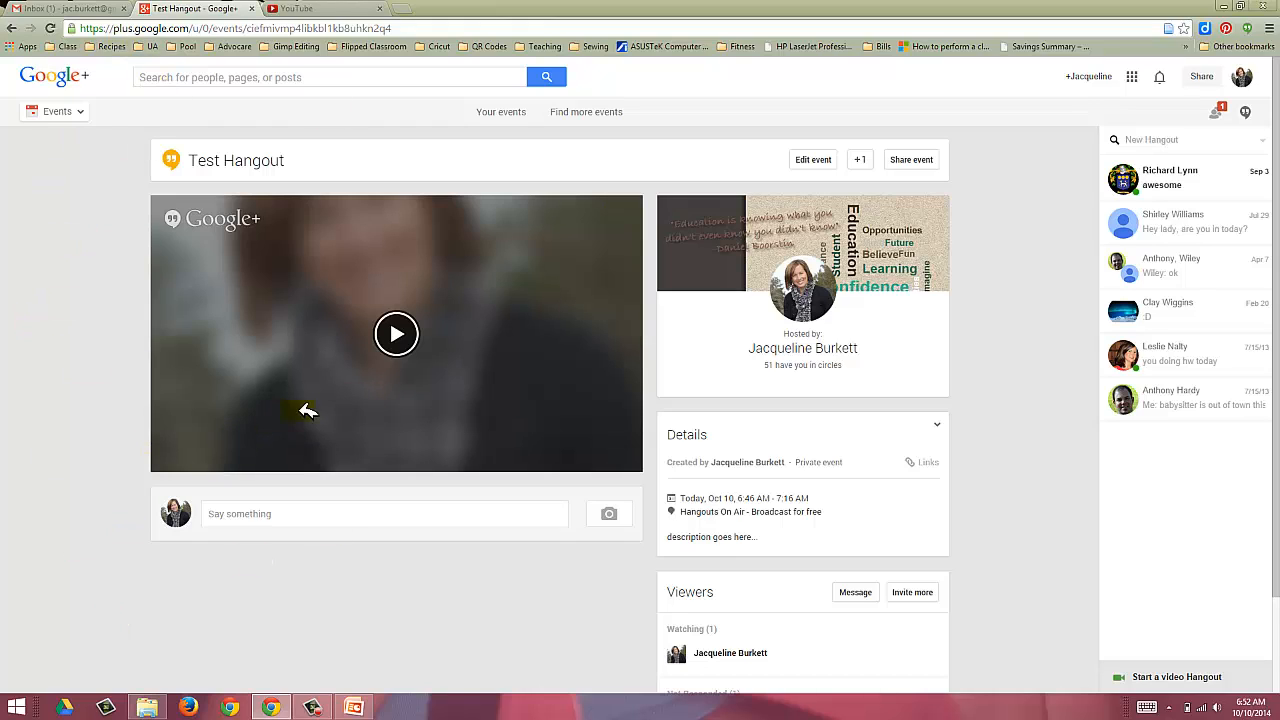
left_click(330, 596)
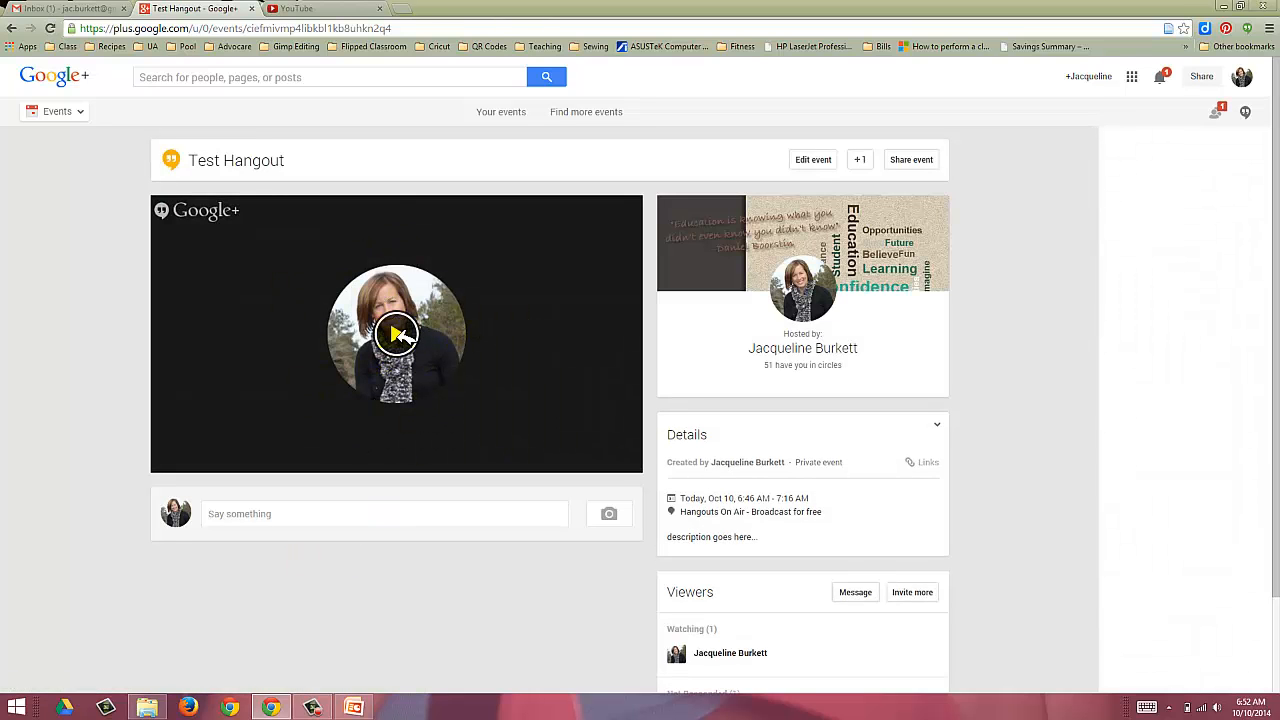
left_click(398, 334)
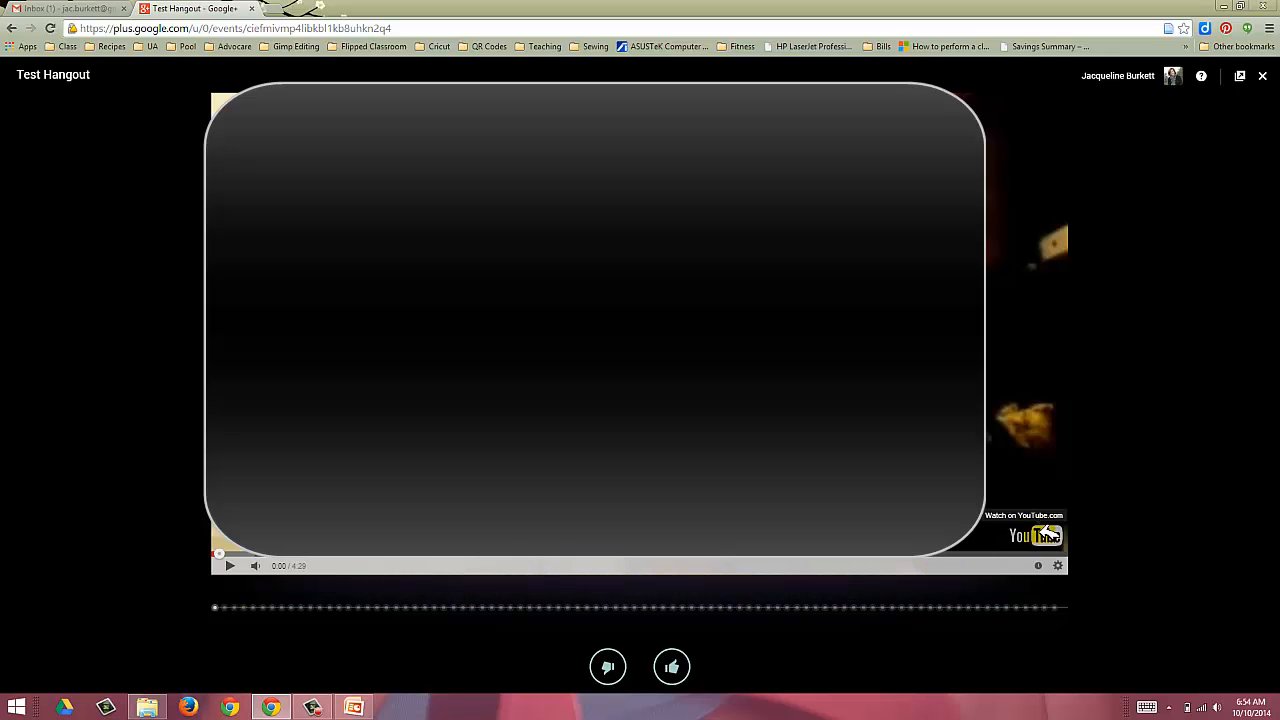
Step: Open the recording on YouTube, pause it, and open its Info and Settings editor
left_click(1046, 536)
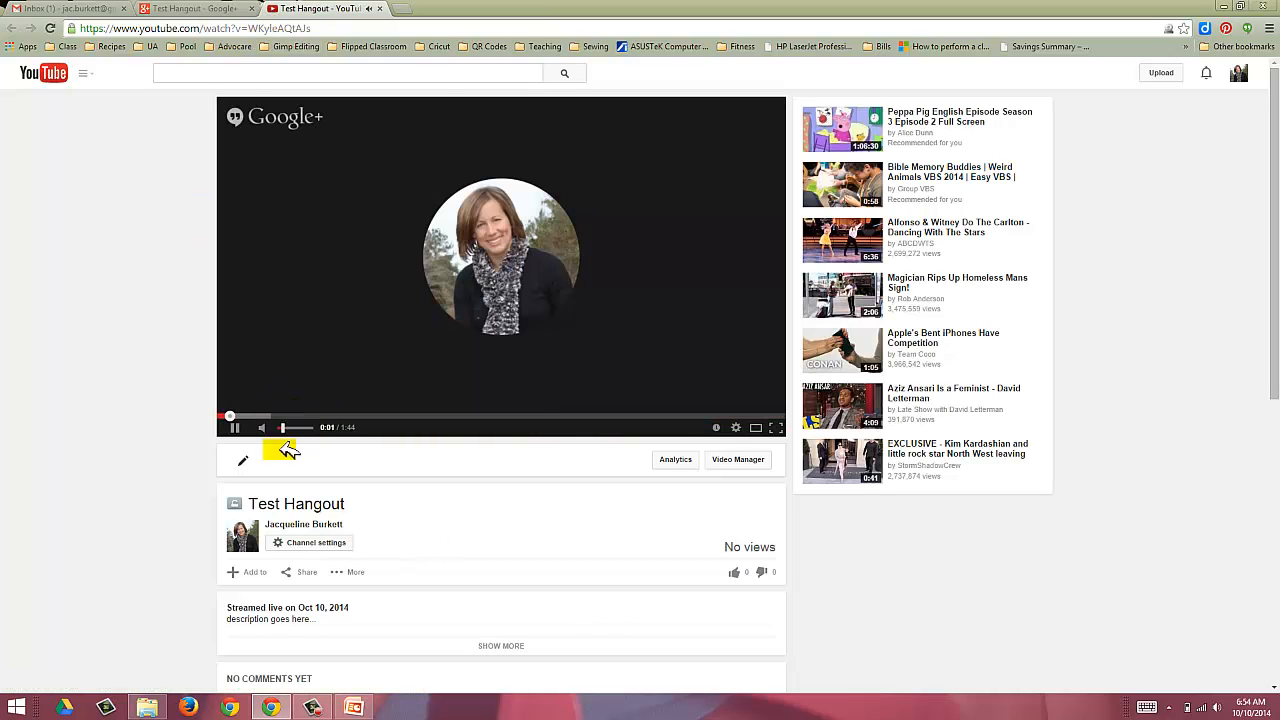
left_click(235, 427)
scroll(304, 369, "down", 2)
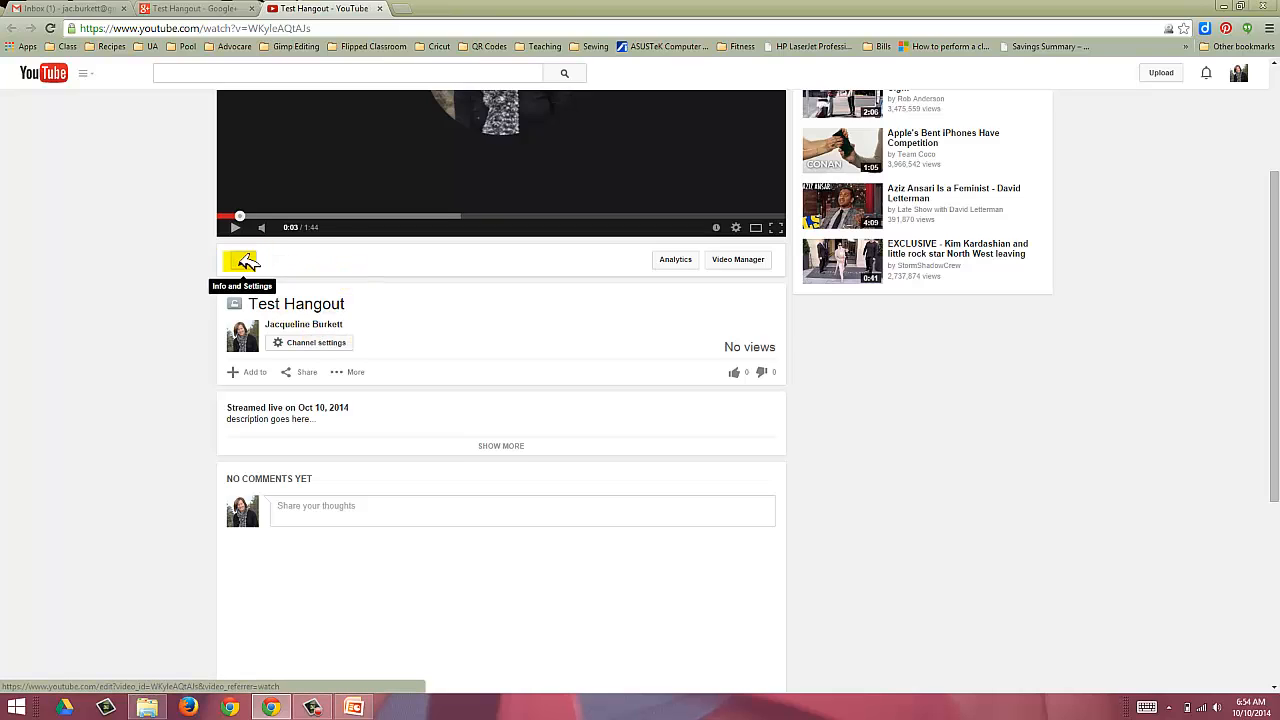
left_click(245, 263)
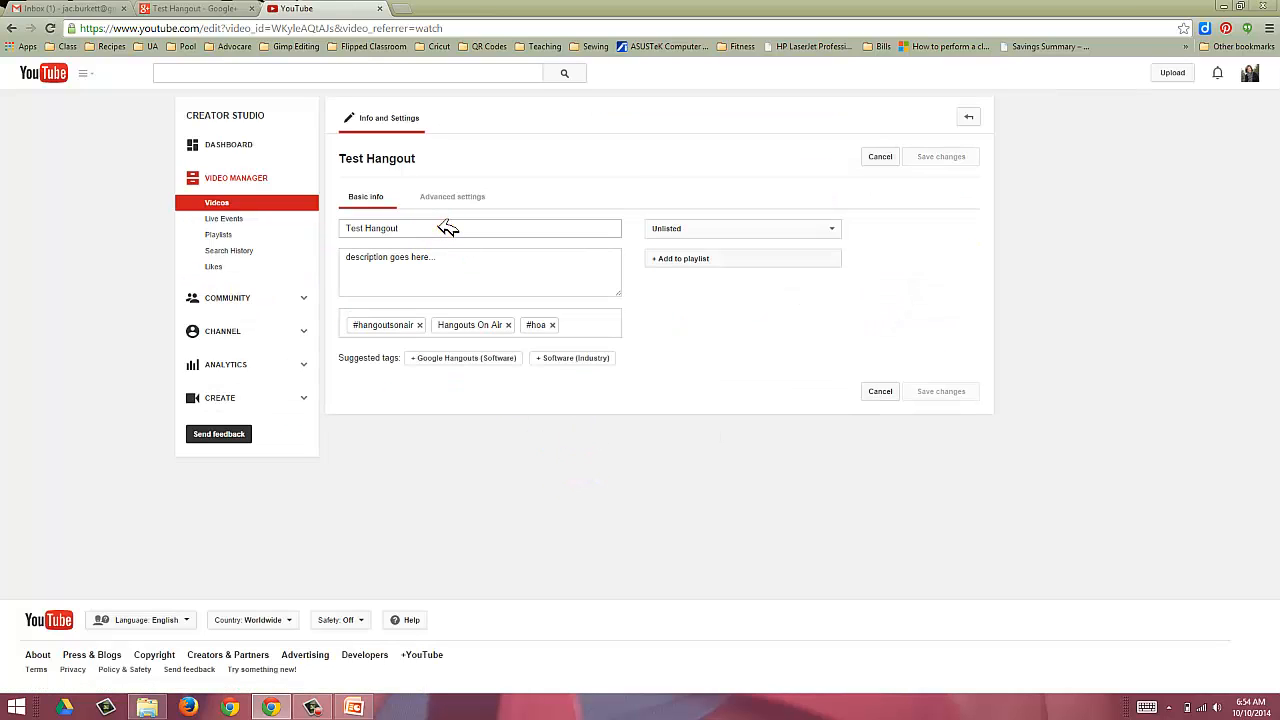
Step: Select the Test Hangout title, keep privacy Unlisted, then return to the Google+ event tab
left_click_drag(437, 228, 320, 240)
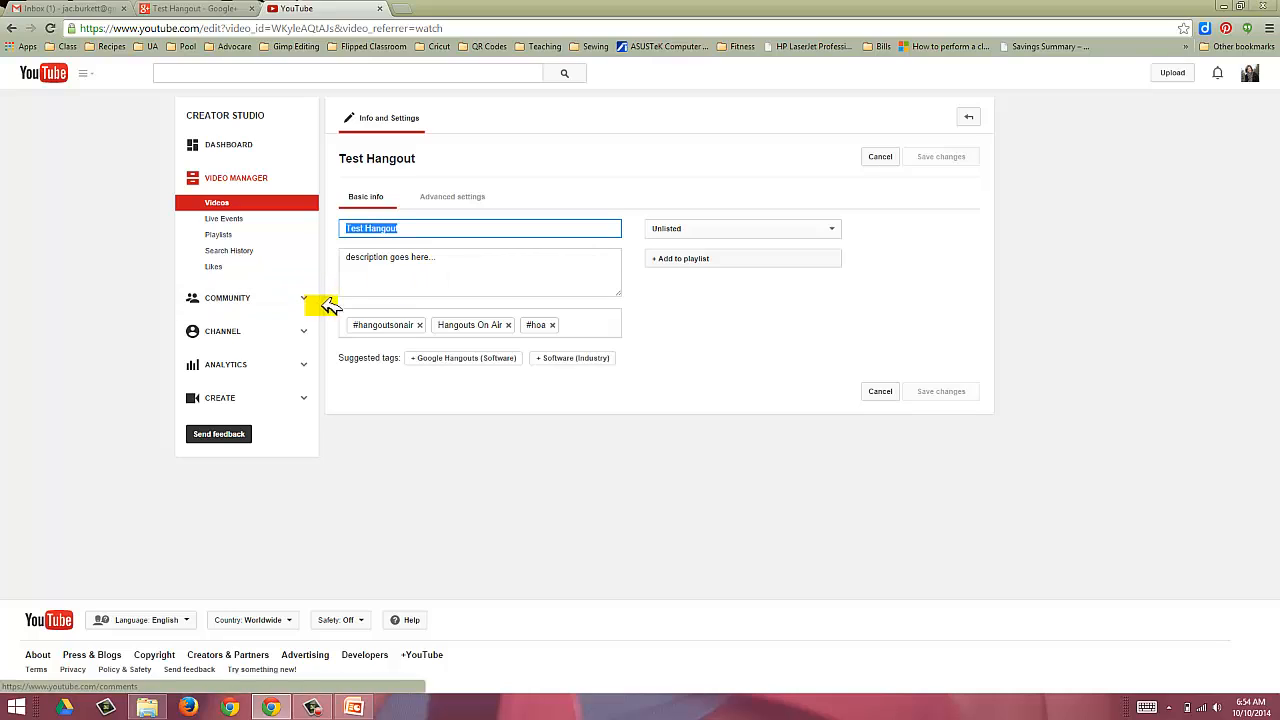
left_click(838, 224)
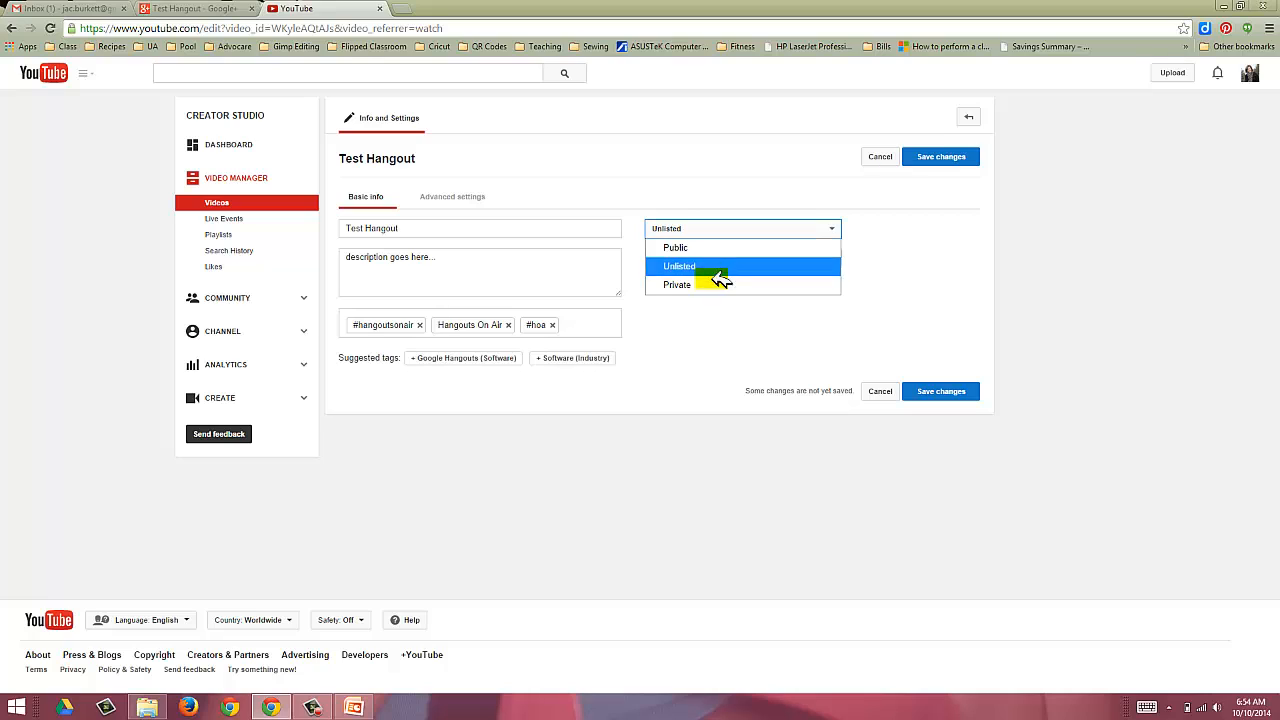
left_click(702, 372)
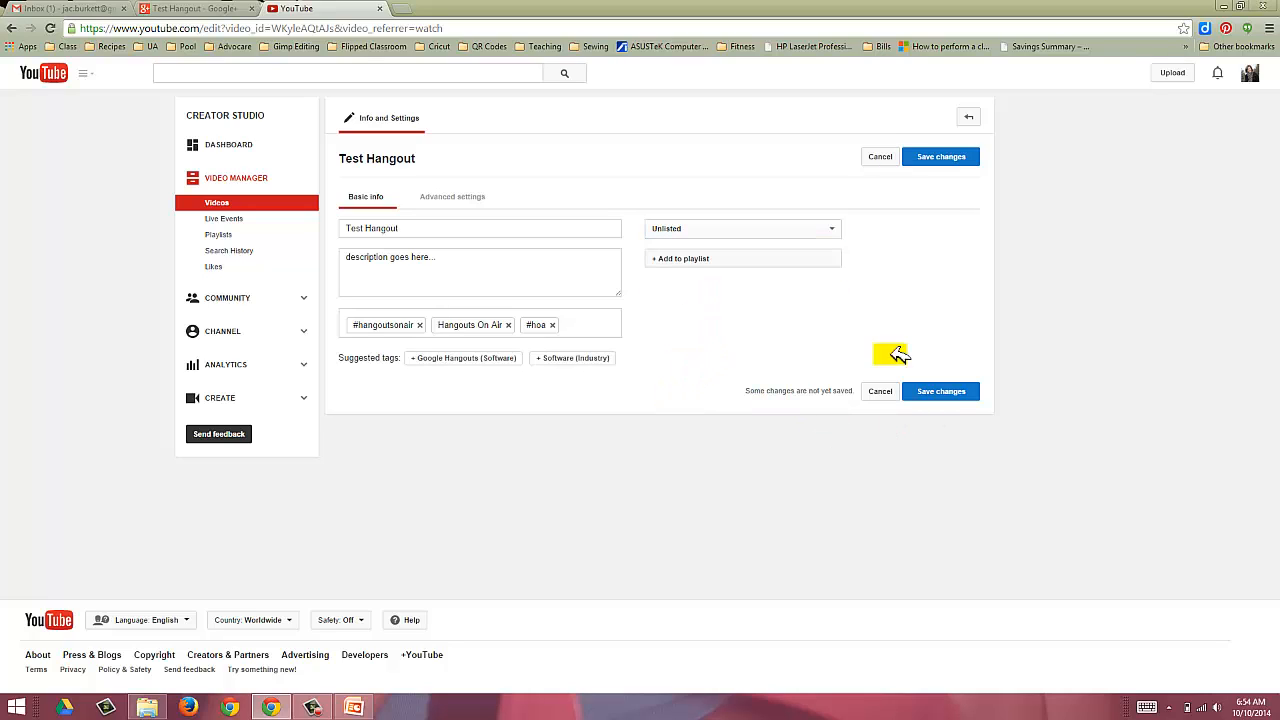
left_click(240, 8)
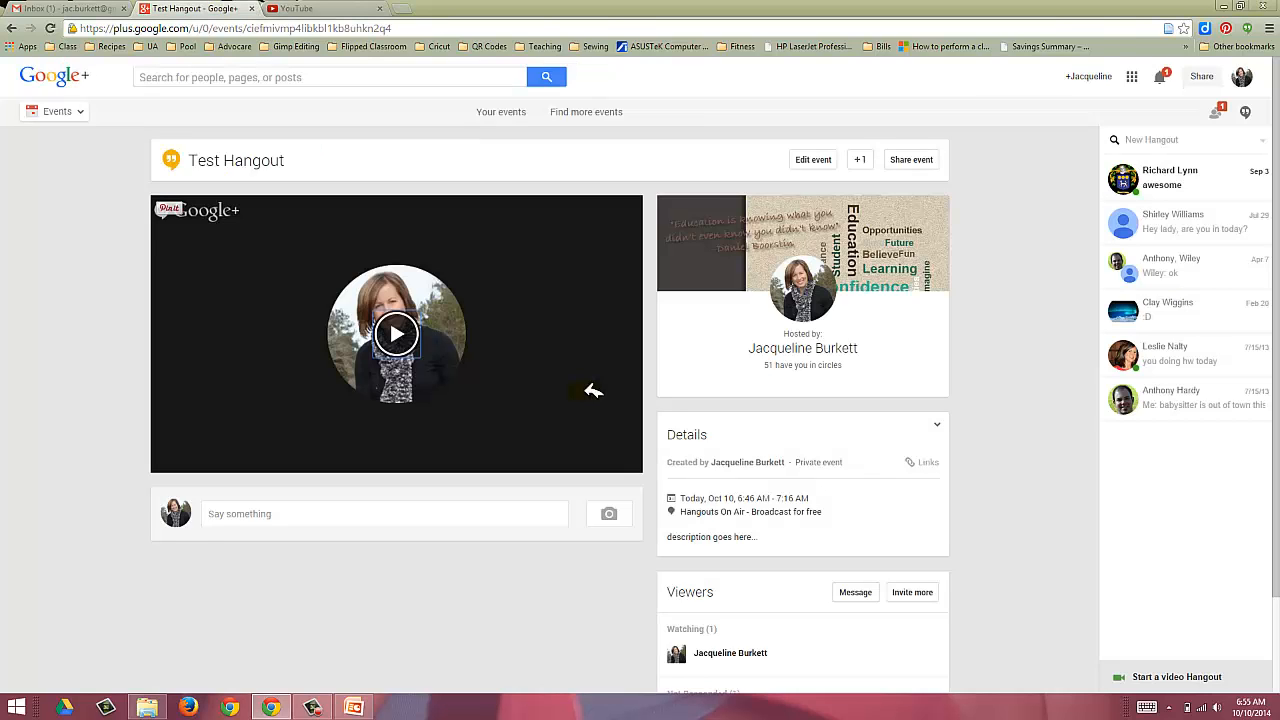